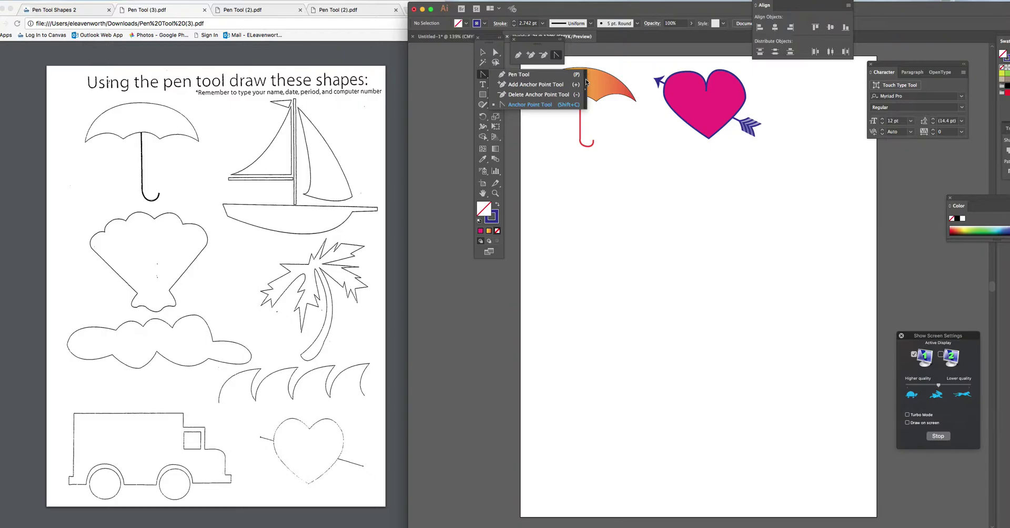
Detach the pen tool group as a floating palette and park it above the orange umbrella.
click(587, 79)
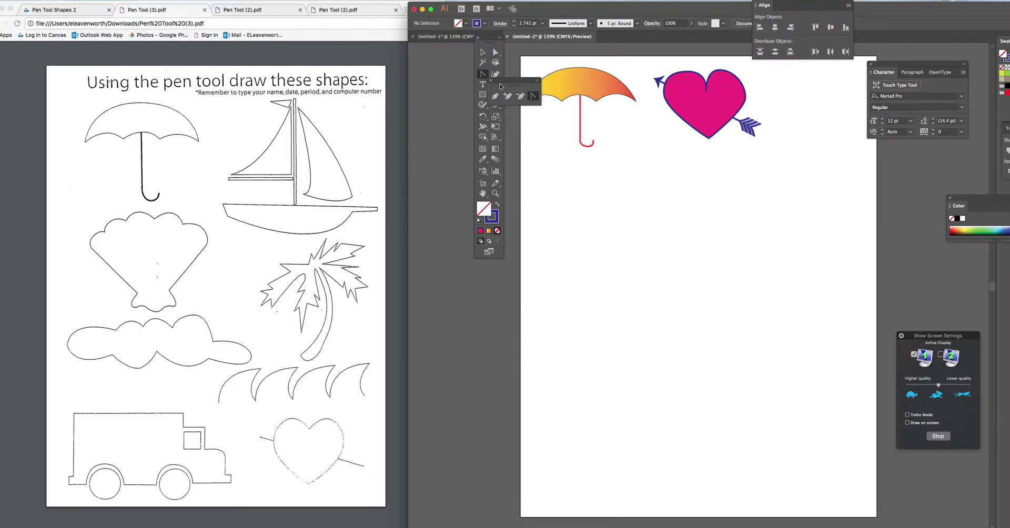
drag(503, 76, 539, 55)
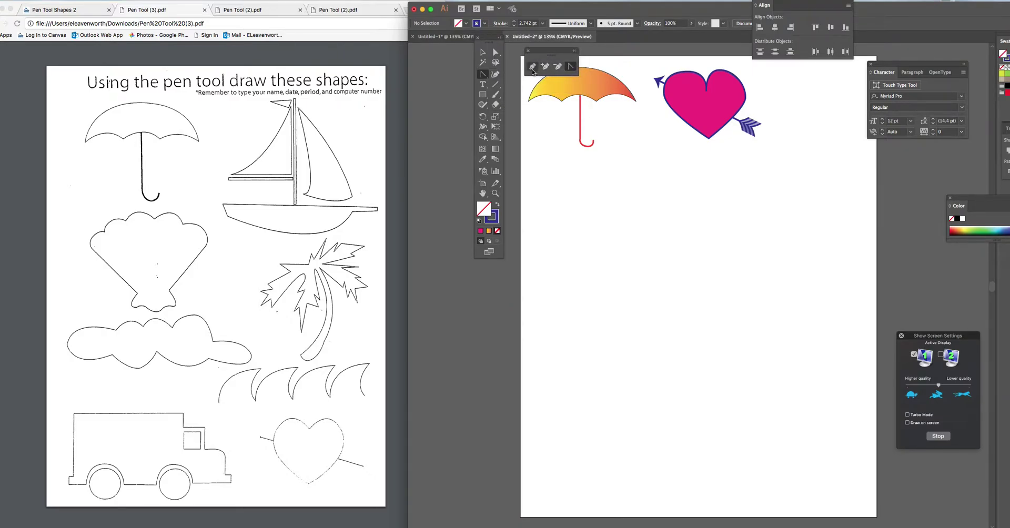
Draw a closed umbrella canopy about 2.84 in wide and 1.21 in high, with three scallops below and a domed top, using the Pen tool.
click(533, 68)
click(548, 245)
drag(590, 245, 606, 263)
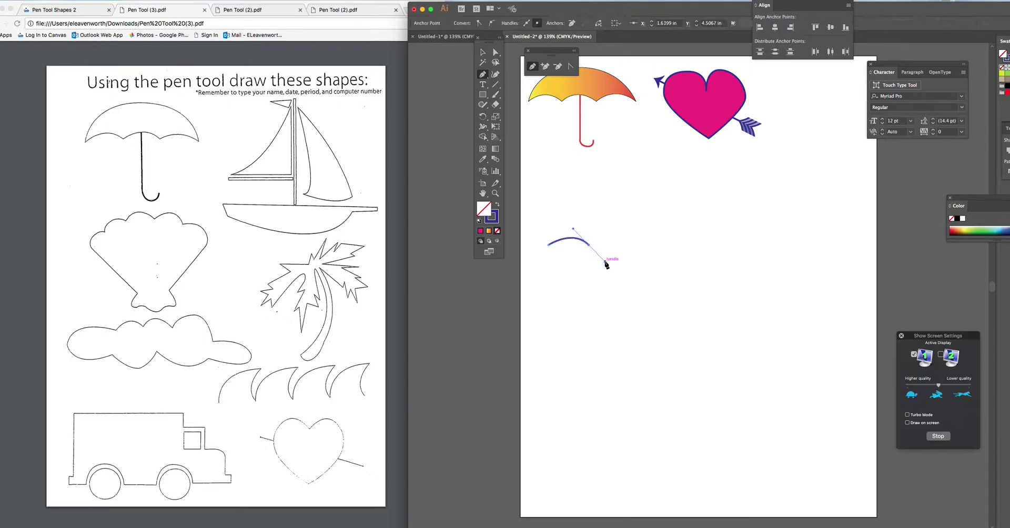
click(589, 244)
drag(626, 244, 684, 264)
click(626, 245)
click(668, 246)
drag(606, 194, 549, 196)
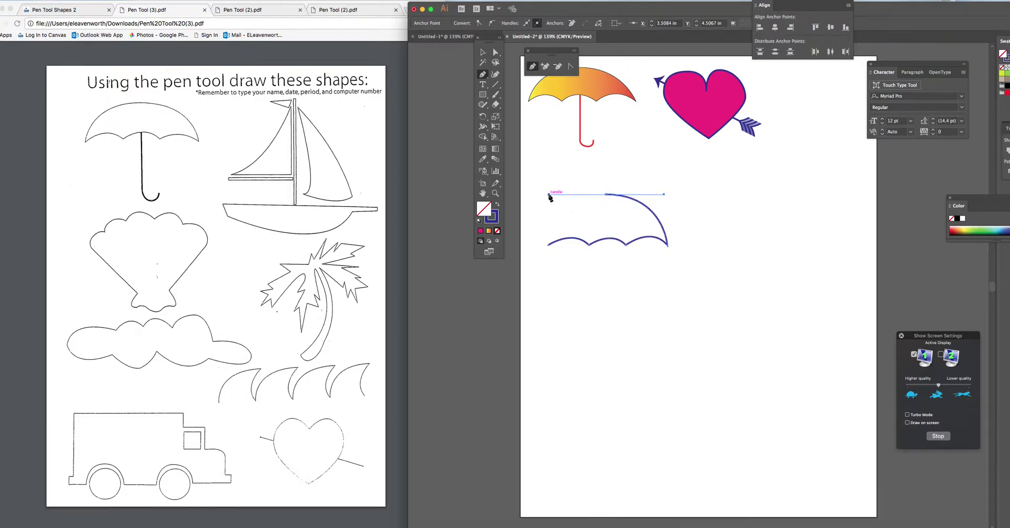
click(548, 246)
Fill the new umbrella canopy with yellow.
click(483, 52)
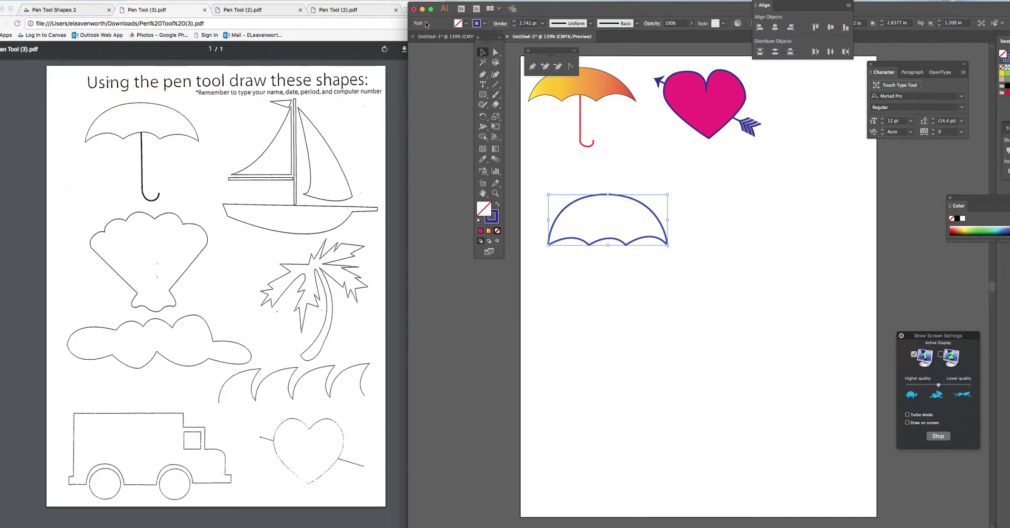
click(467, 23)
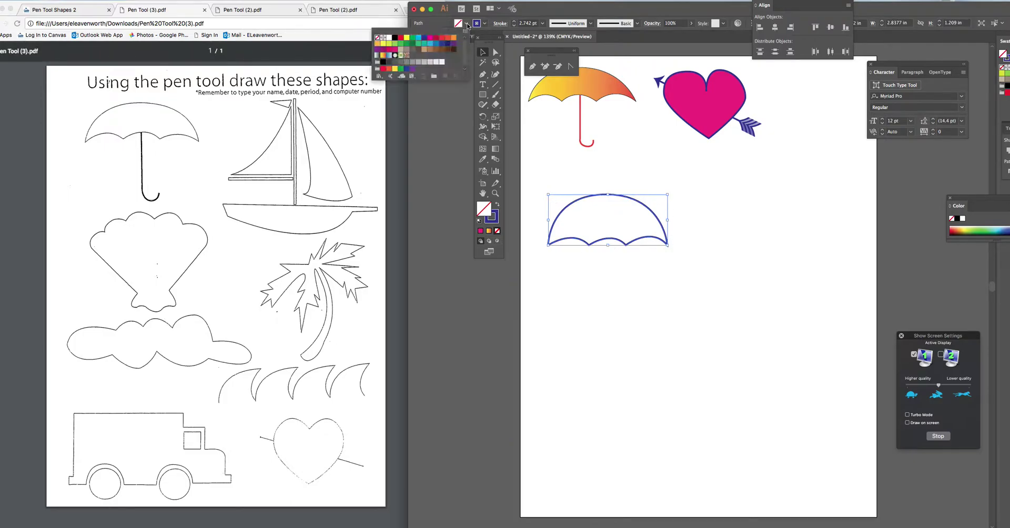
click(418, 39)
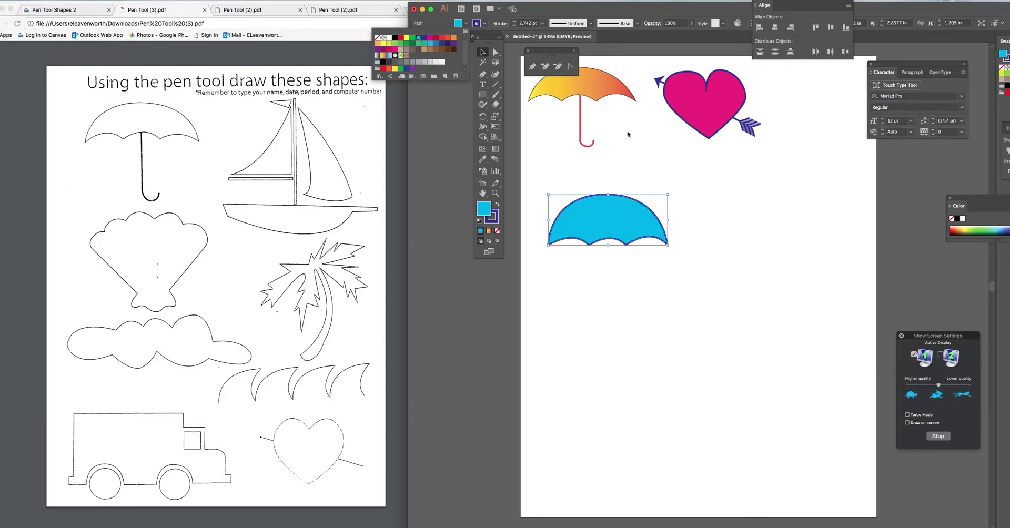
click(408, 39)
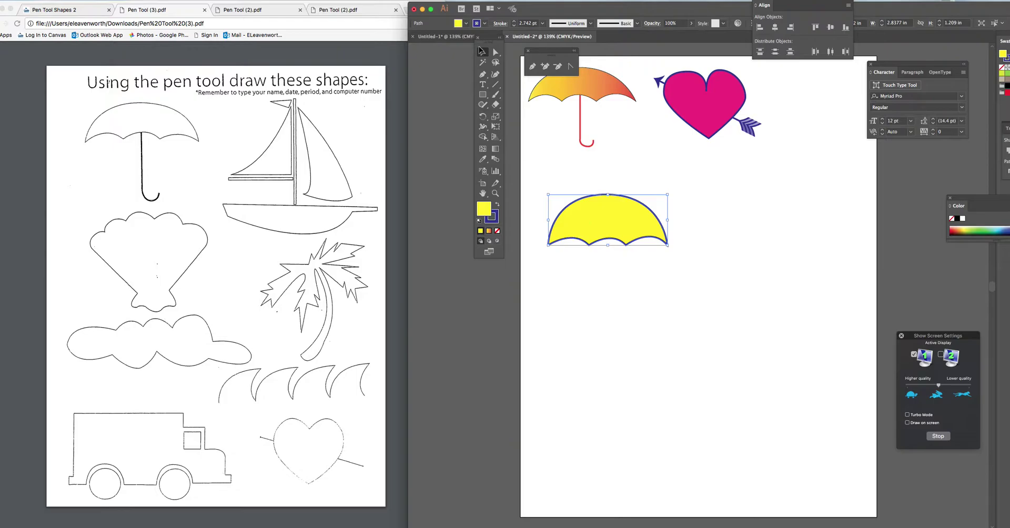
Draw a J-shaped umbrella handle about 0.51 in wide and 2.04 in high below the canopy as an open path, and end the path.
click(483, 75)
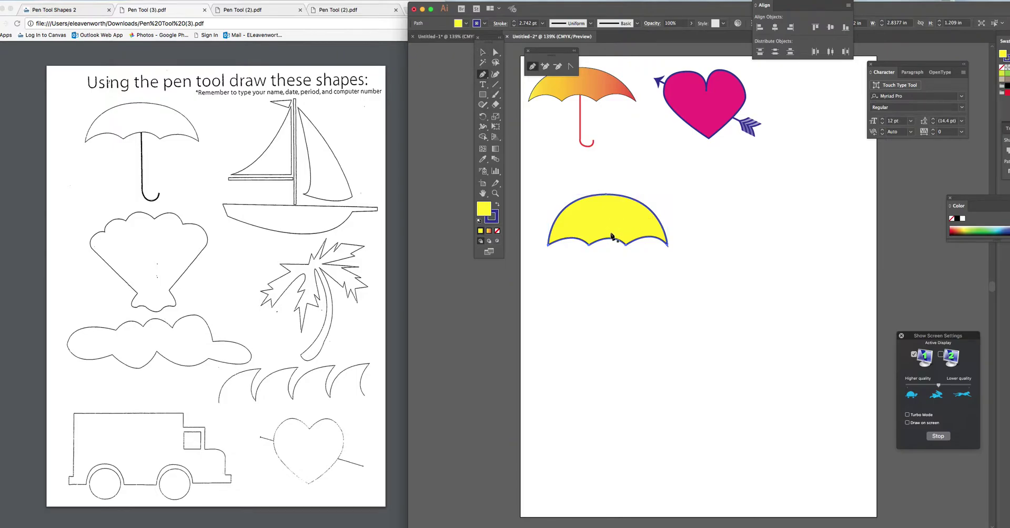
click(604, 254)
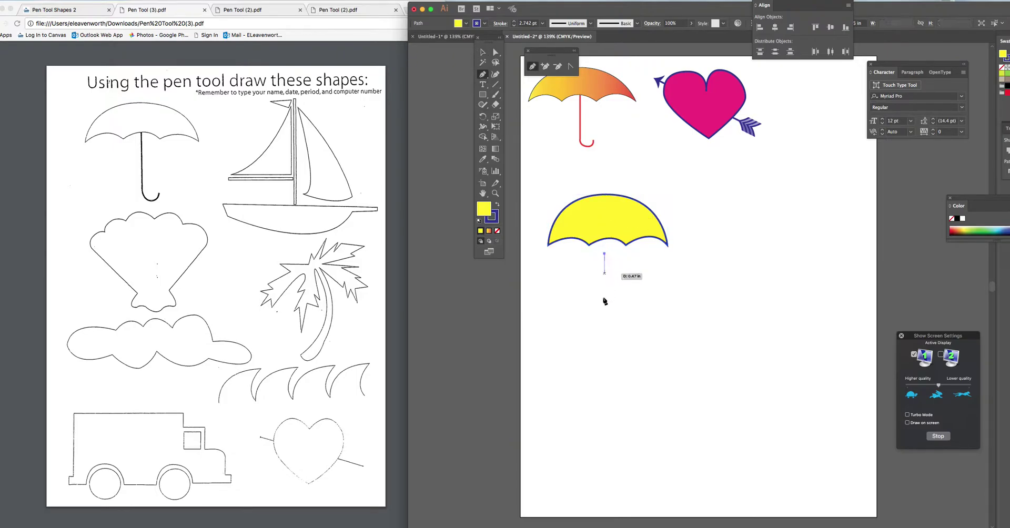
click(605, 330)
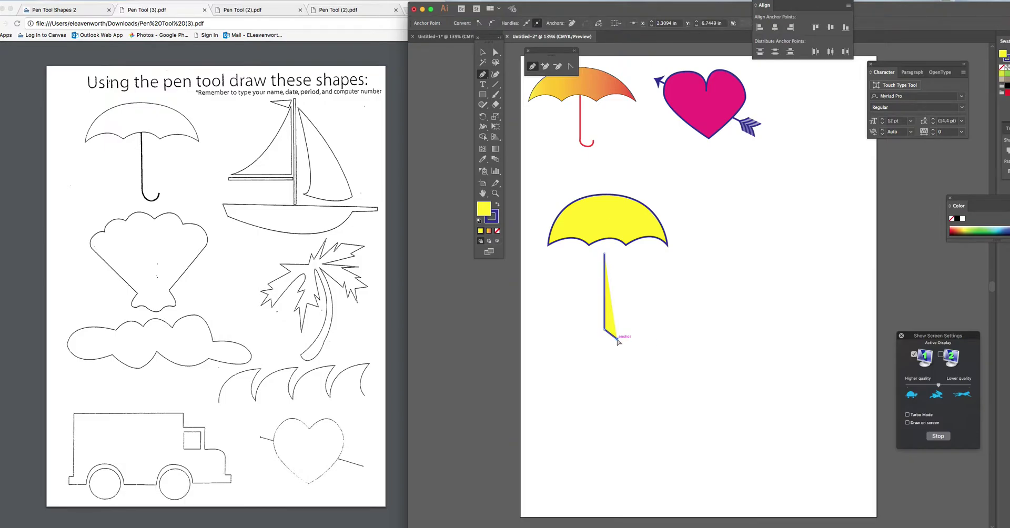
drag(618, 339, 629, 340)
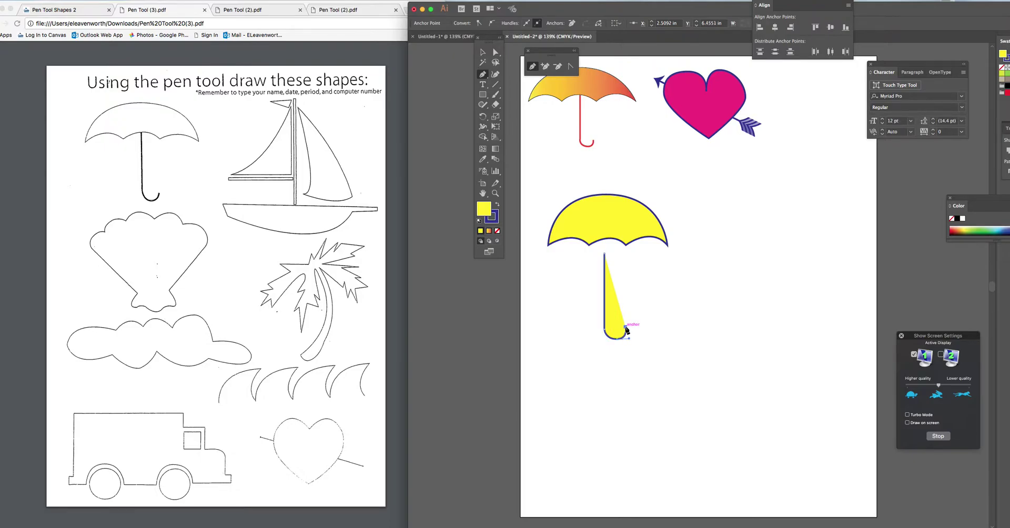
drag(625, 327, 654, 327)
drag(654, 326, 654, 327)
super+click(655, 327)
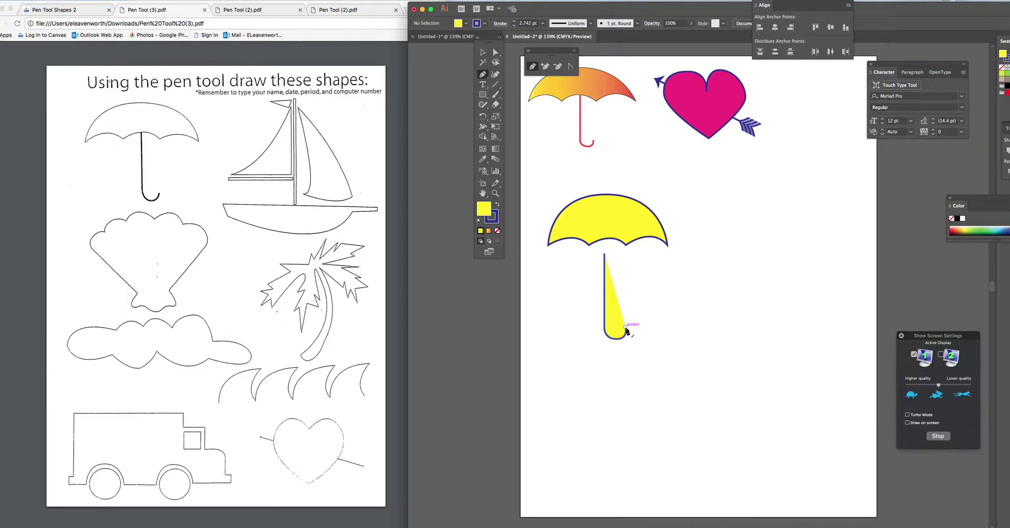
Set the umbrella handle's fill to None.
click(483, 52)
click(613, 304)
click(467, 24)
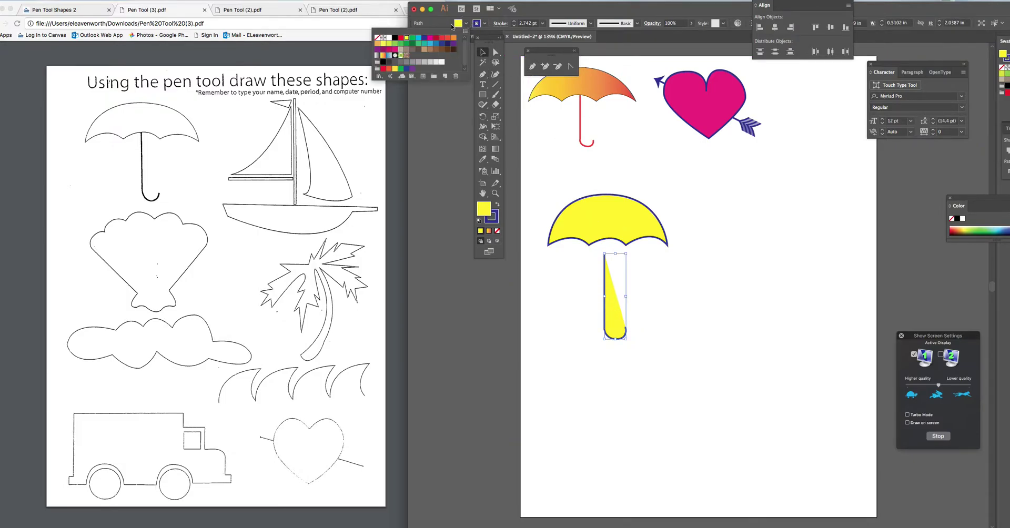
click(378, 39)
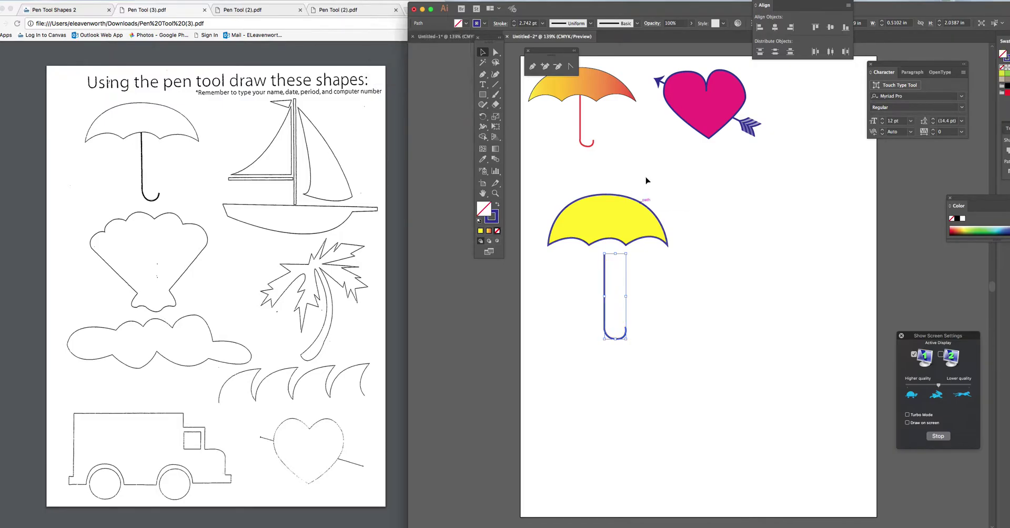
Move the handle up over the canopy and stretch it to about 2.7 in high so its tip protrudes above the dome.
drag(605, 296, 605, 258)
drag(616, 215, 621, 192)
click(652, 197)
click(606, 225)
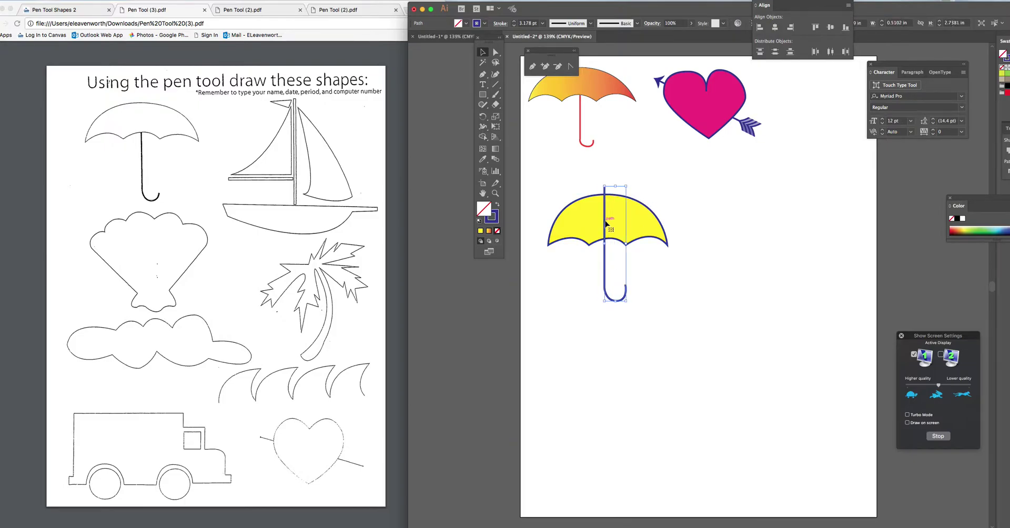
Bring the yellow canopy to the front so it covers the handle's shaft.
click(634, 226)
right_click(633, 226)
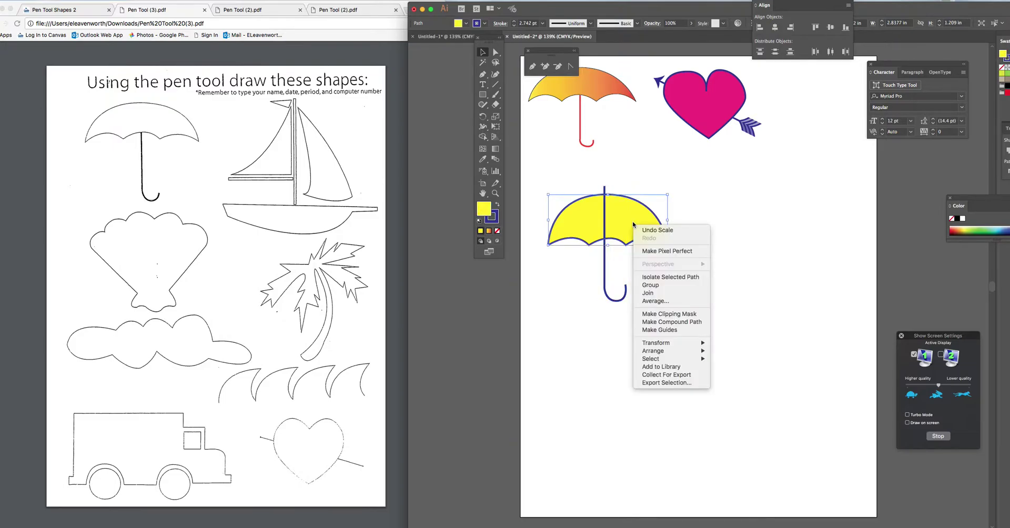
mouse_move(679, 351)
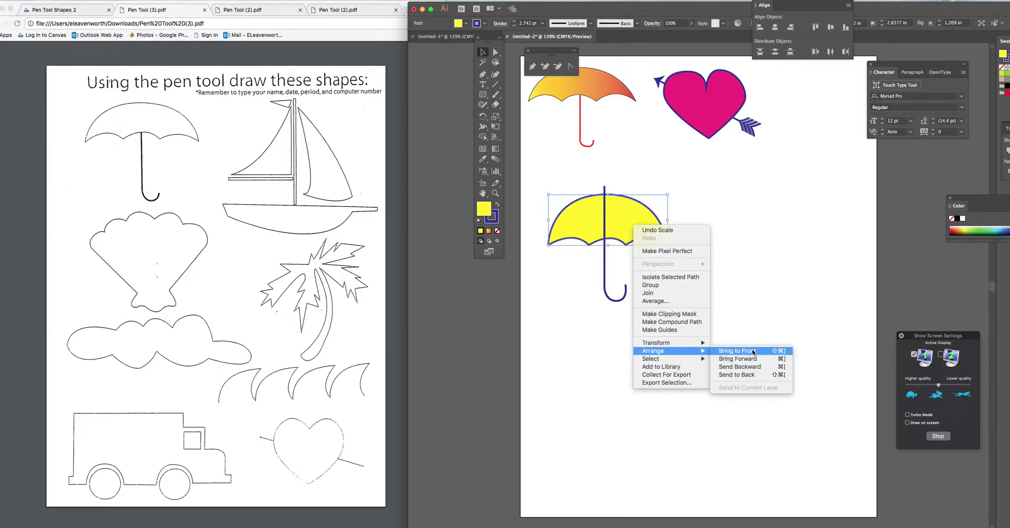
click(754, 351)
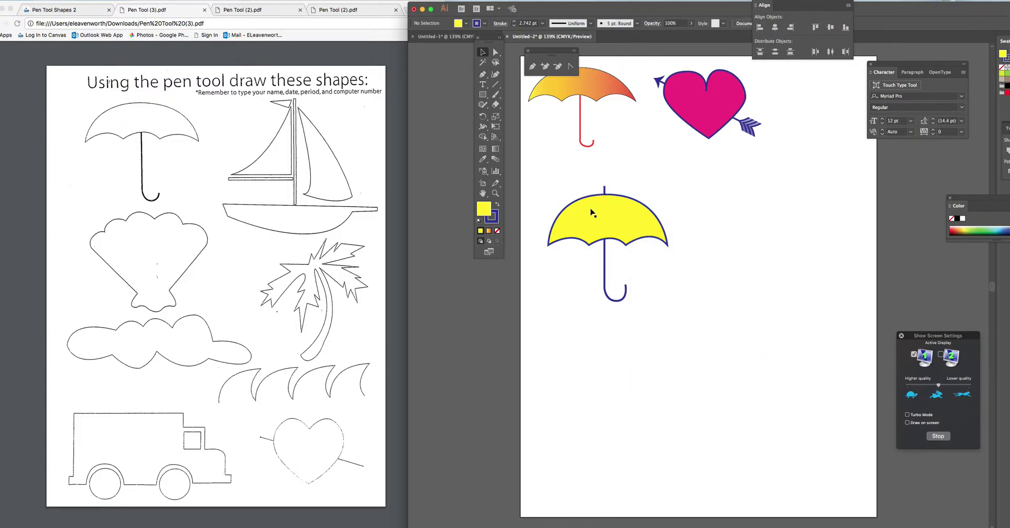
drag(608, 213, 681, 173)
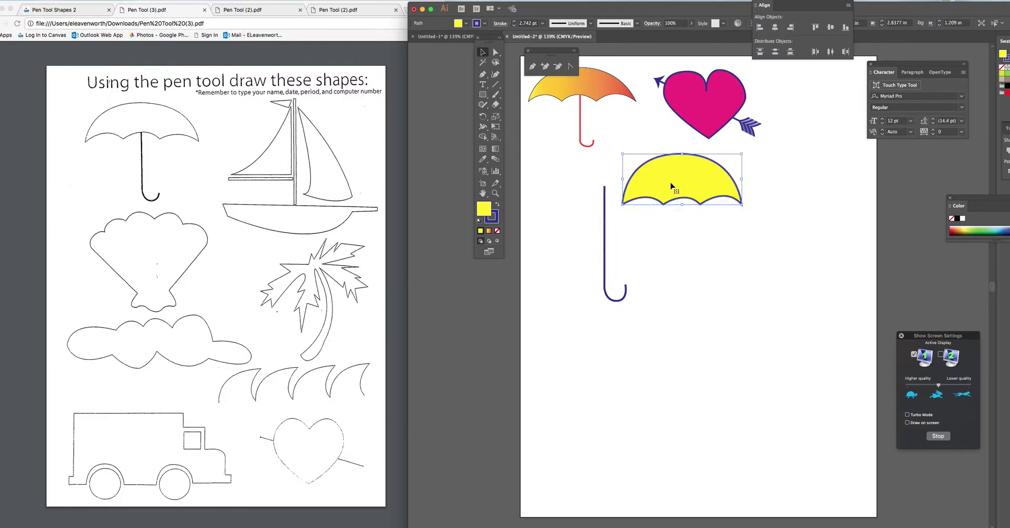
key(super+z)
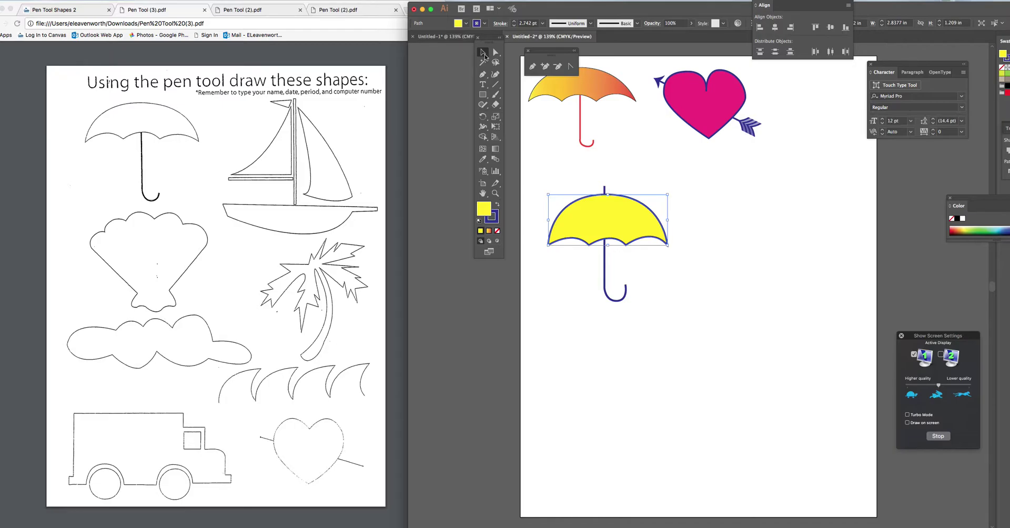
Group the yellow canopy and its handle into one object, and deselect it.
drag(540, 175, 702, 347)
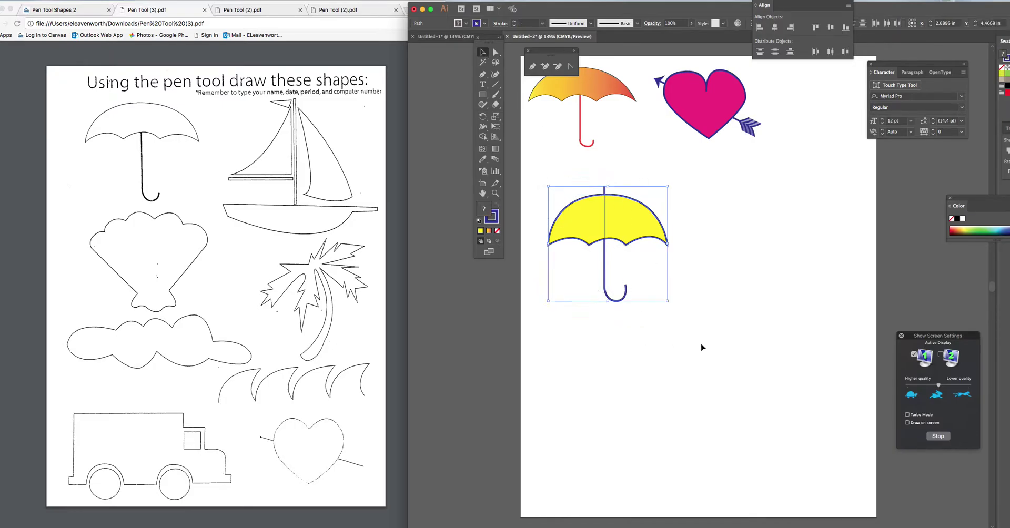
right_click(622, 215)
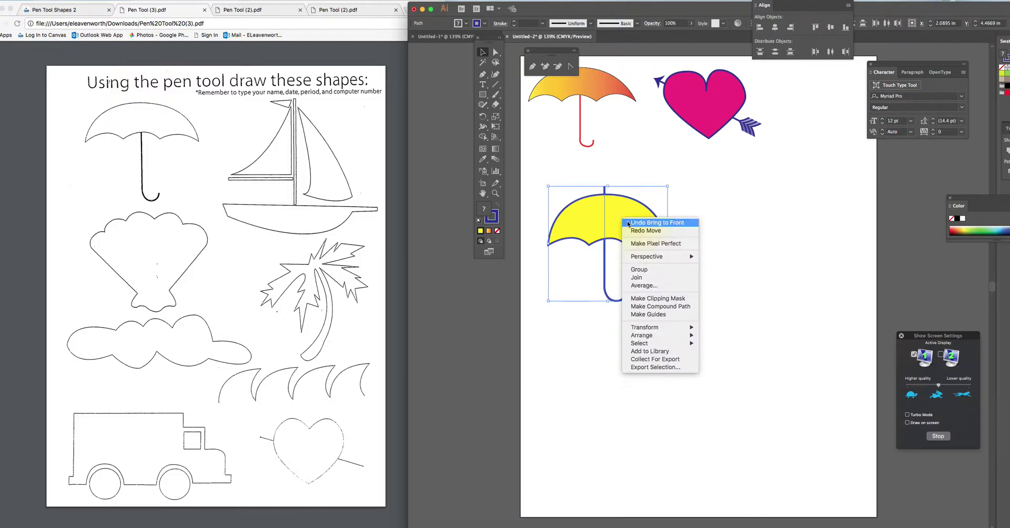
click(648, 274)
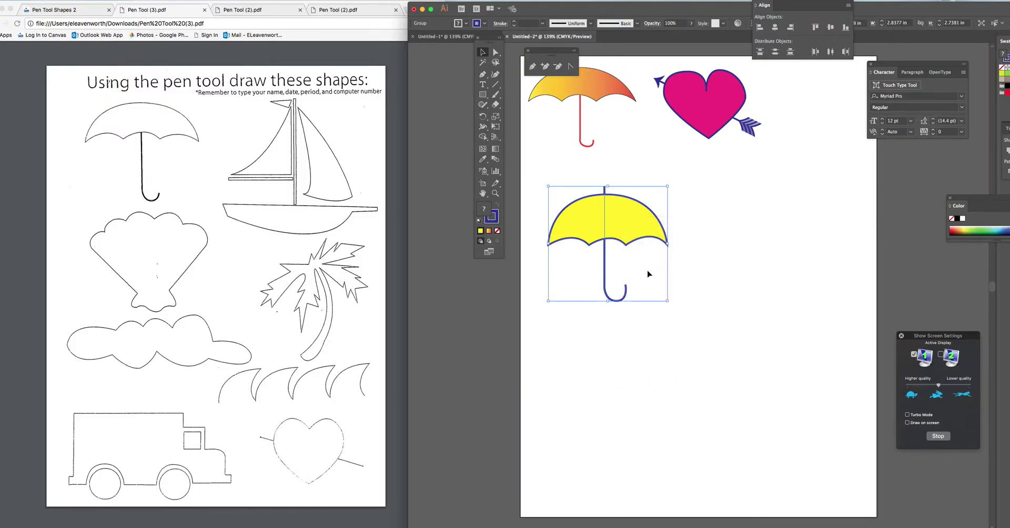
click(754, 254)
Shrink the yellow umbrella group to about 1.92 by 1.81 in and place it beside the pink heart.
click(627, 223)
drag(549, 186, 798, 90)
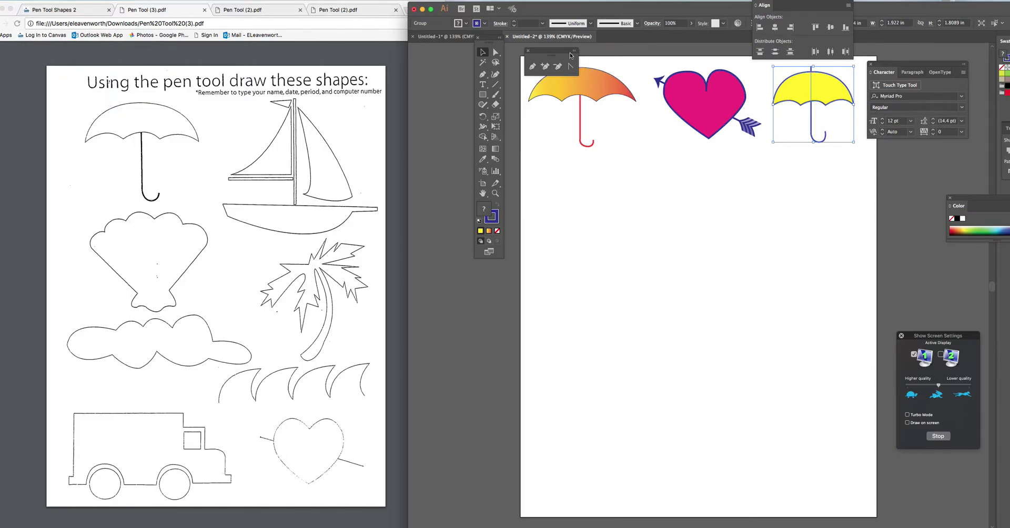
Draw a closed angular heart from six straight segments with the Pen tool in the empty area below the finished shapes.
click(532, 66)
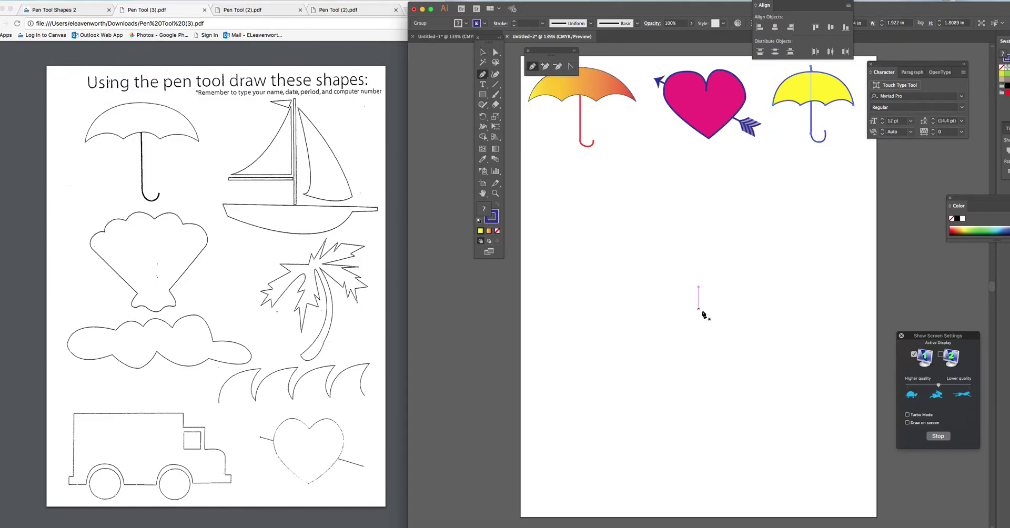
click(688, 246)
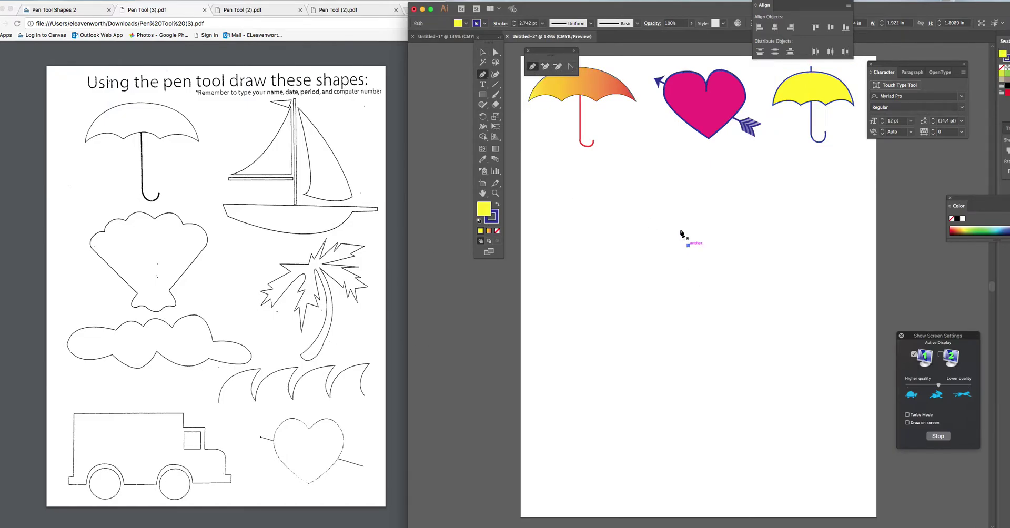
click(631, 185)
click(570, 251)
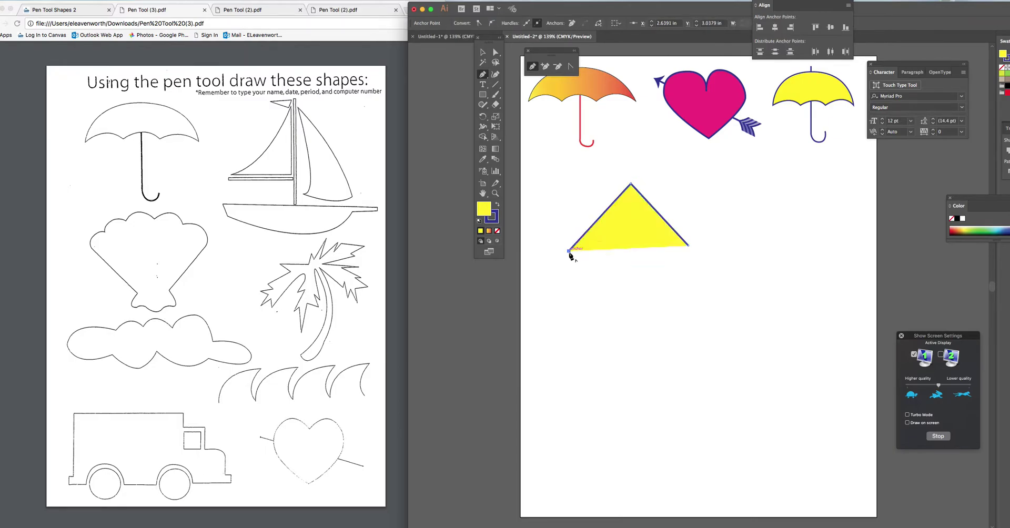
click(688, 377)
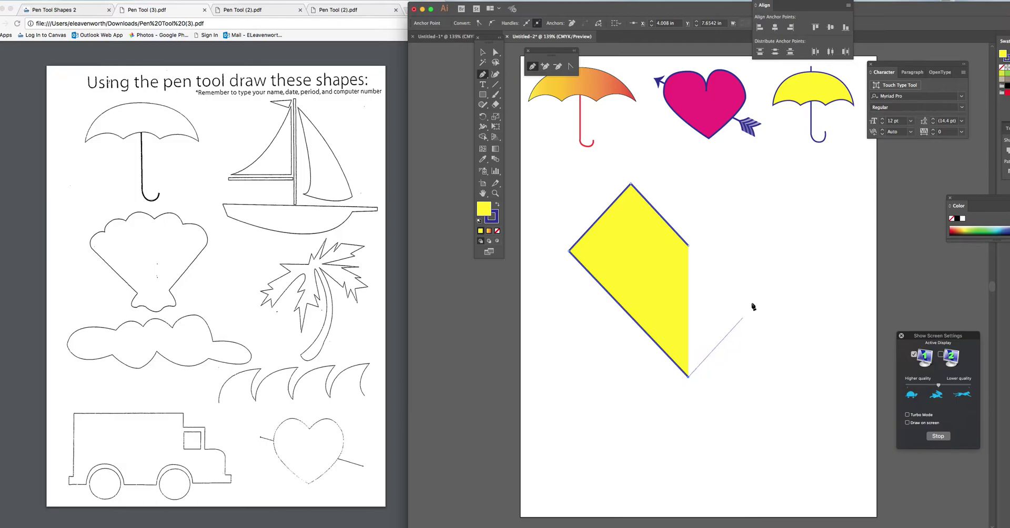
click(779, 249)
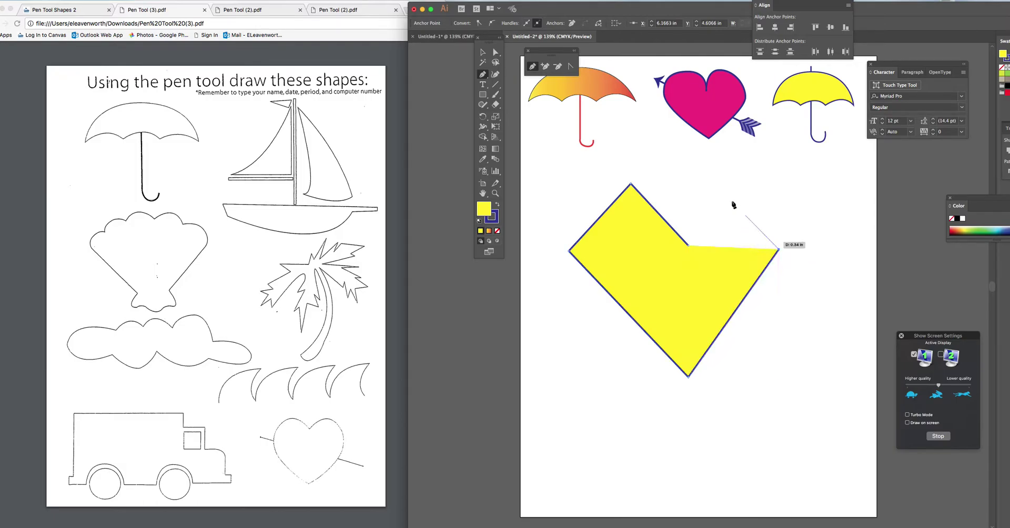
click(711, 182)
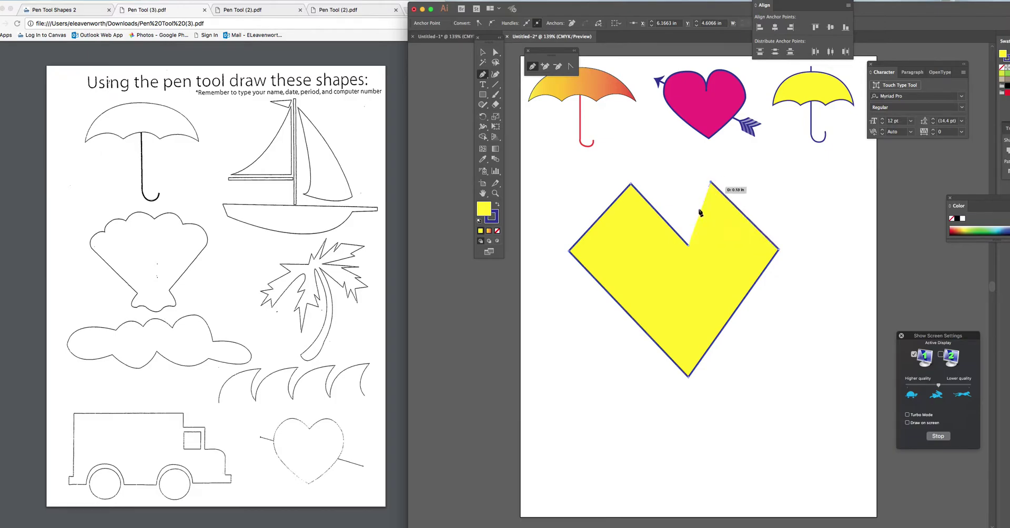
click(690, 249)
Shift the angular heart's notch point and bottom tip slightly left with the Direct Selection tool to centre them.
key(a)
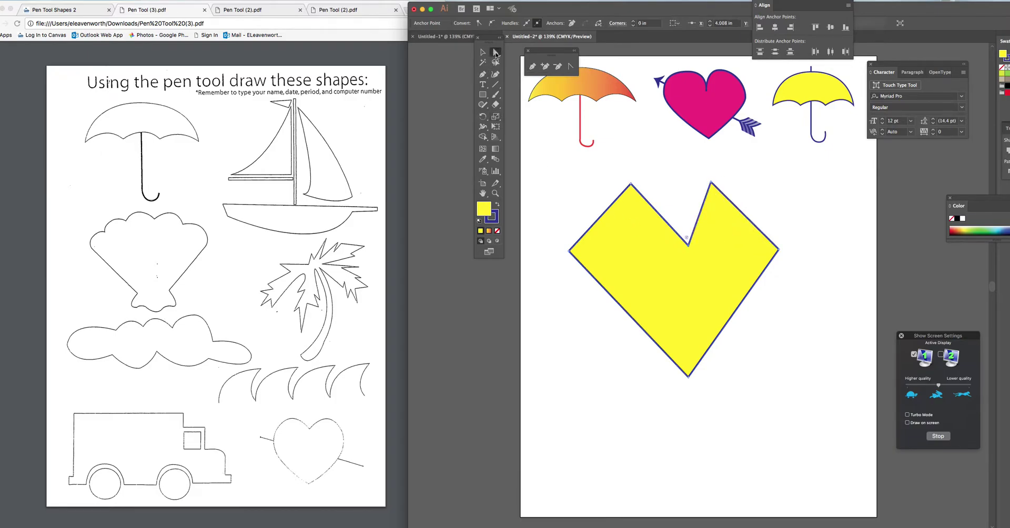
drag(689, 245, 674, 245)
drag(689, 377, 681, 377)
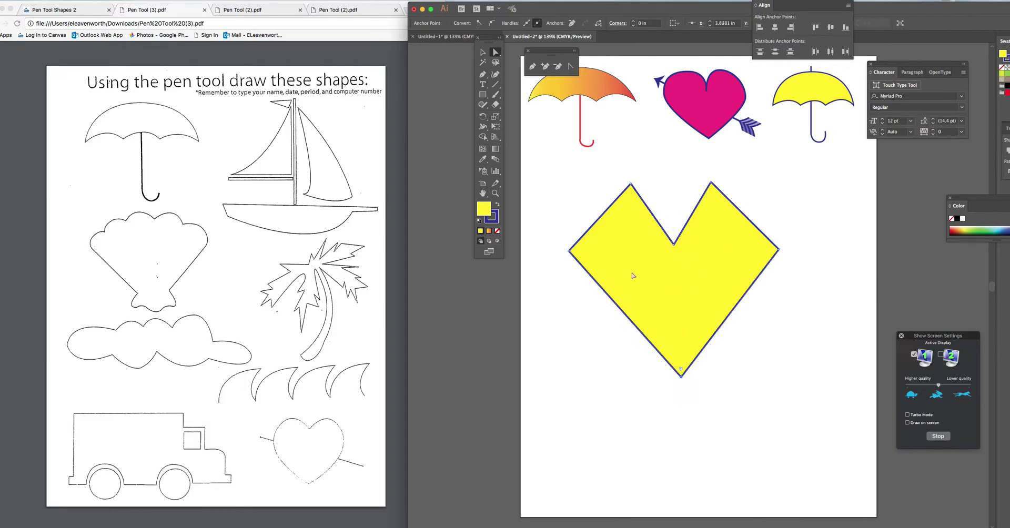
Round the heart's right lobe by pulling curve handles from its upper and outer corner points with the Anchor Point tool.
click(570, 67)
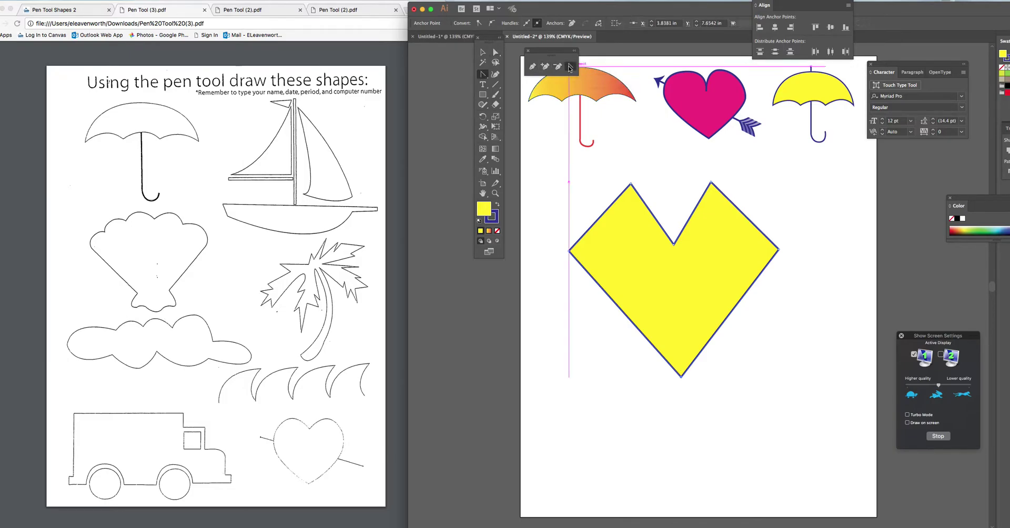
drag(711, 182, 758, 181)
drag(779, 249, 782, 210)
click(483, 52)
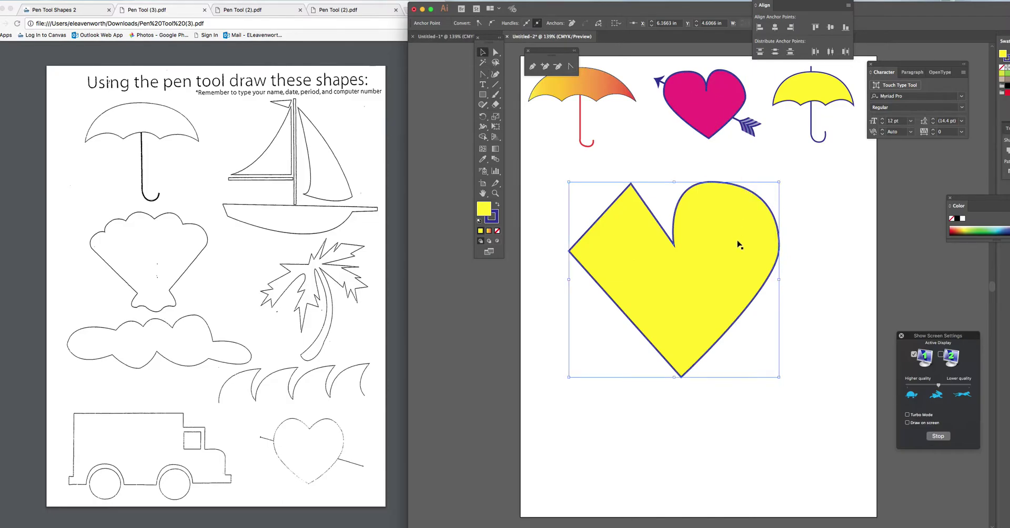
Round the heart's left lobe by pulling curve handles from its upper and outer corner points with the Anchor Point tool.
drag(737, 254, 676, 255)
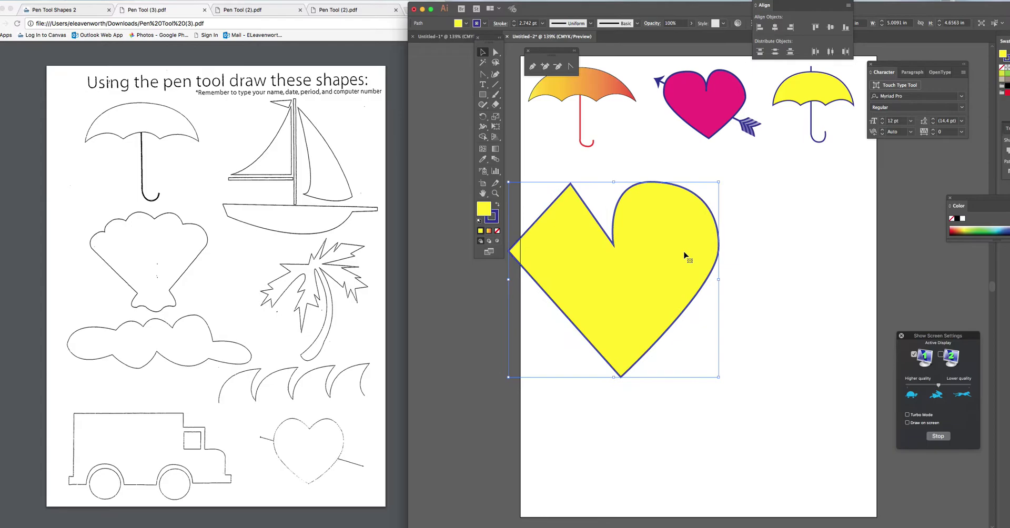
key(super+z)
click(483, 74)
click(632, 150)
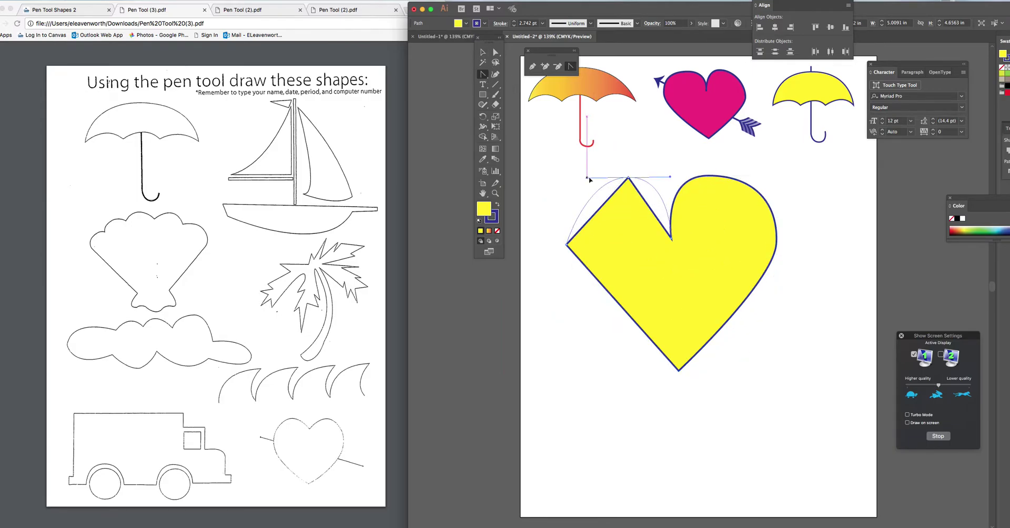
drag(628, 179, 675, 176)
drag(567, 243, 567, 279)
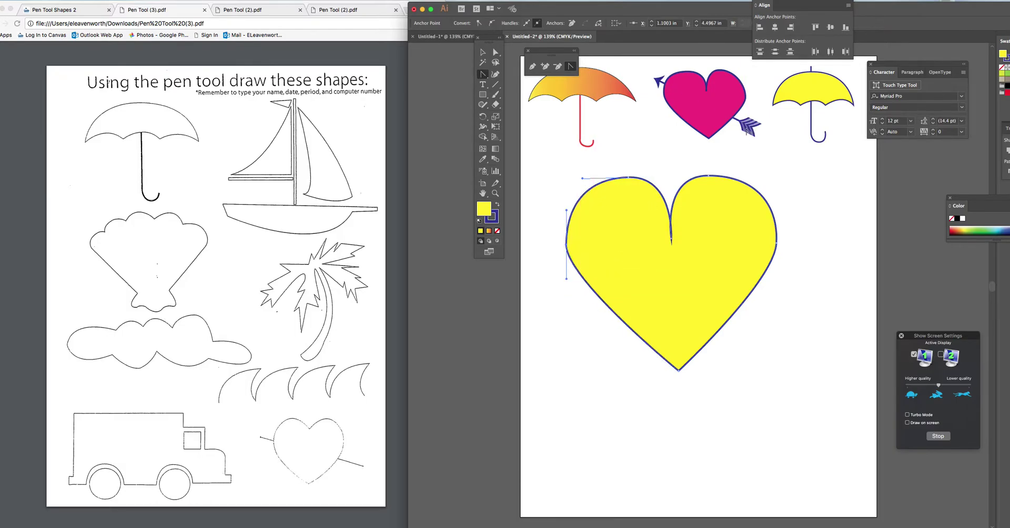
Draw a straight diagonal line about 5.69 by 4.11 in across the heart, descending from upper left to lower right.
click(496, 85)
drag(553, 176, 792, 348)
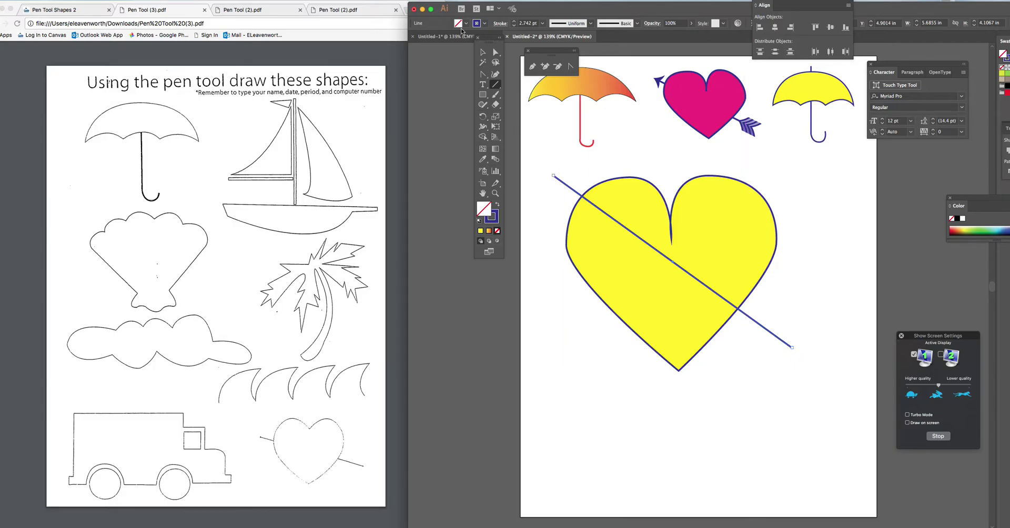
click(483, 52)
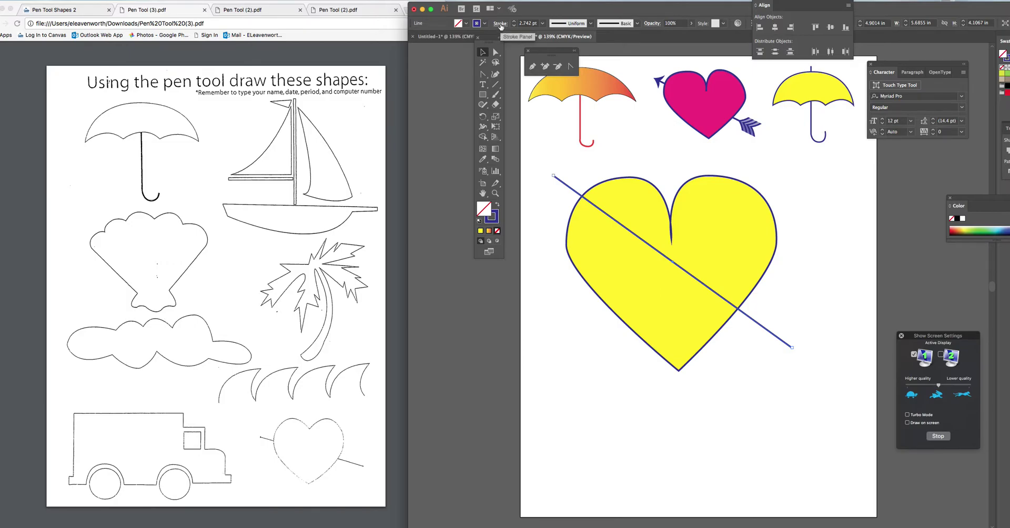
Give the upper-left end of the diagonal line the Arrow 9 arrowhead in its stroke options.
click(500, 24)
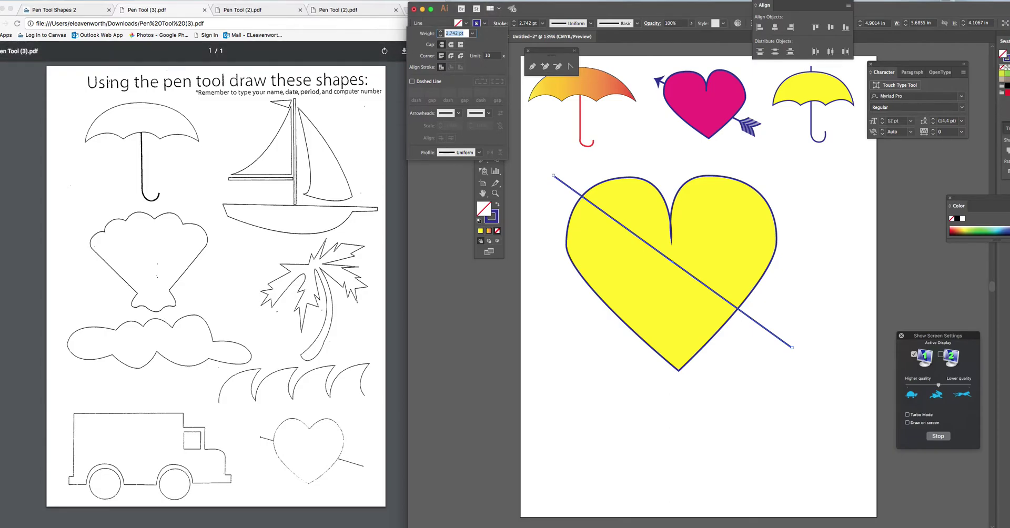
click(227, 0)
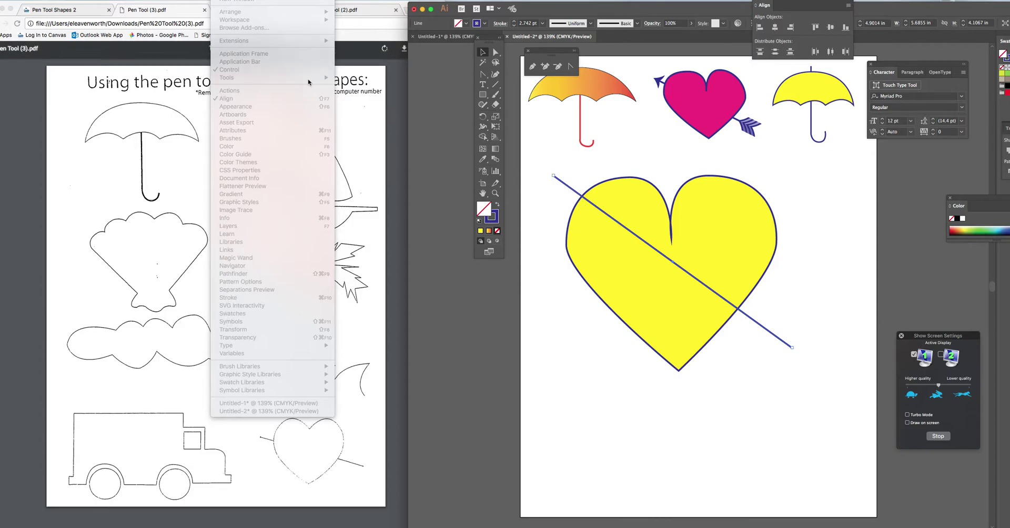
click(502, 23)
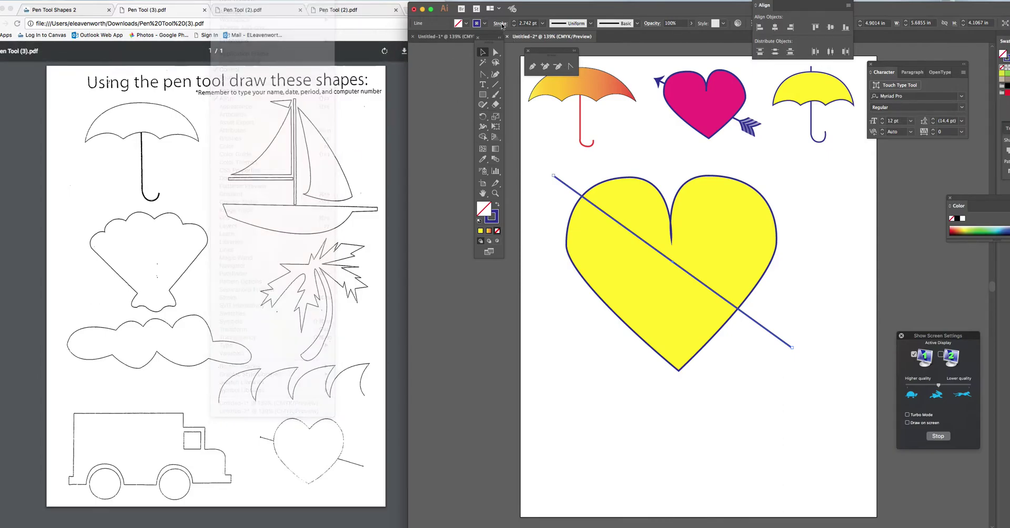
click(501, 23)
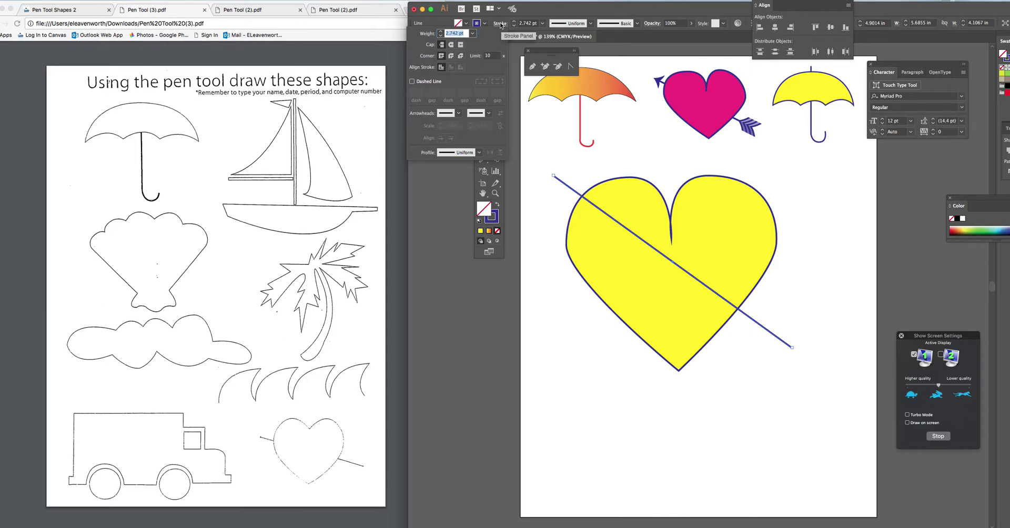
click(457, 113)
scroll(452, 157, down, 5)
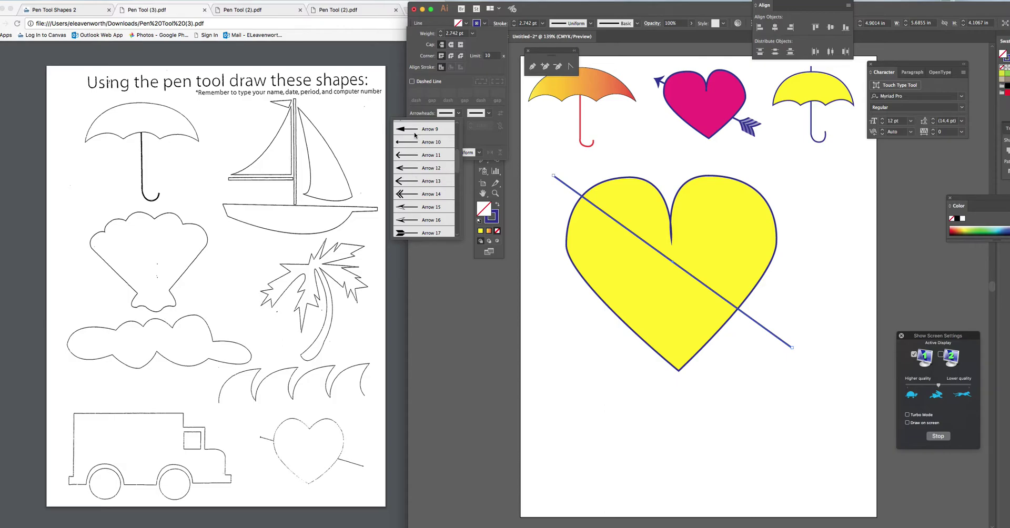
click(415, 135)
Give the lower-right end of the diagonal line the feathered Arrow 31 arrowhead.
click(489, 115)
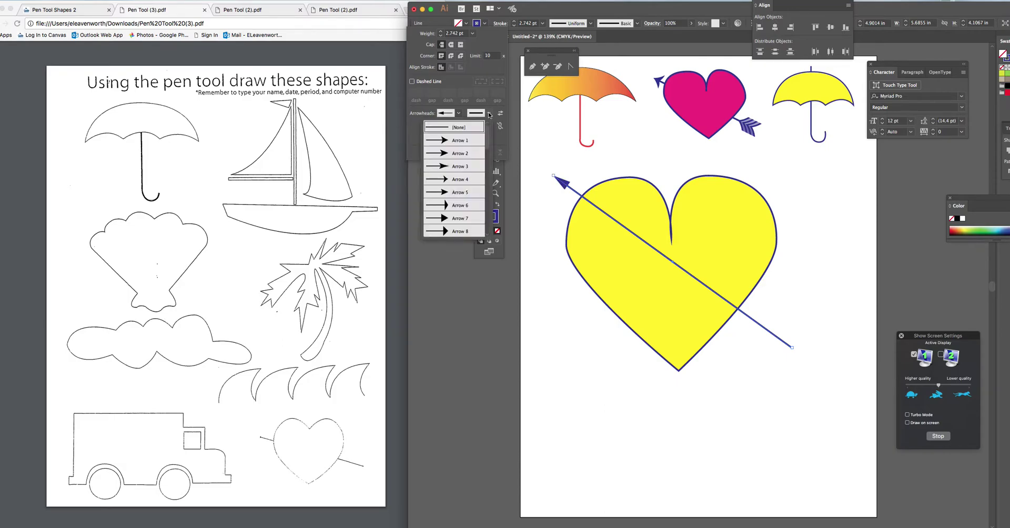
scroll(470, 187, down, 15)
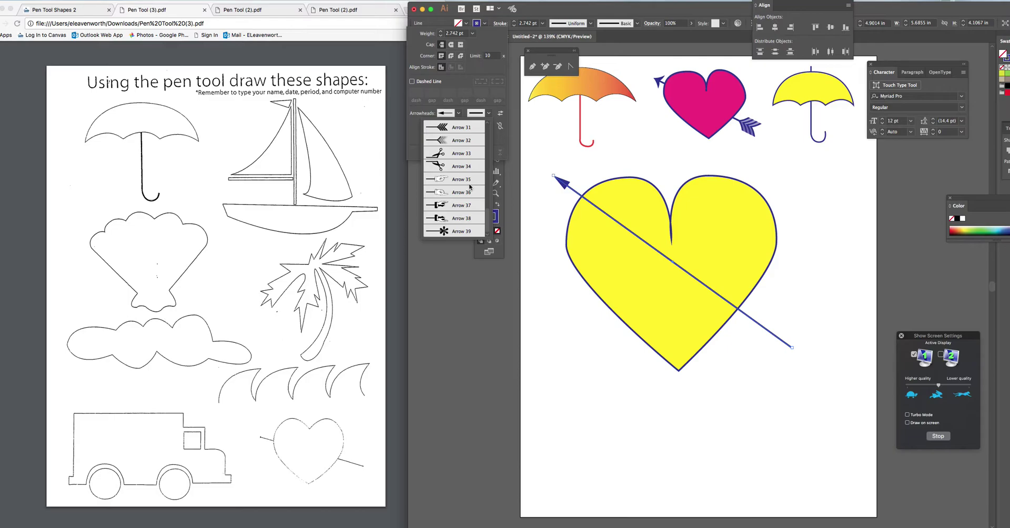
scroll(470, 187, up, 2)
scroll(470, 187, down, 2)
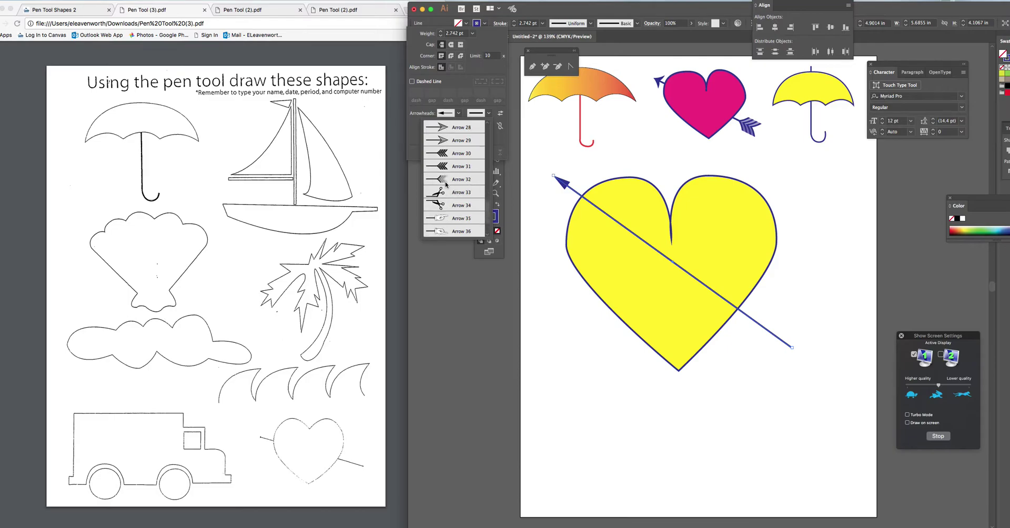
click(447, 166)
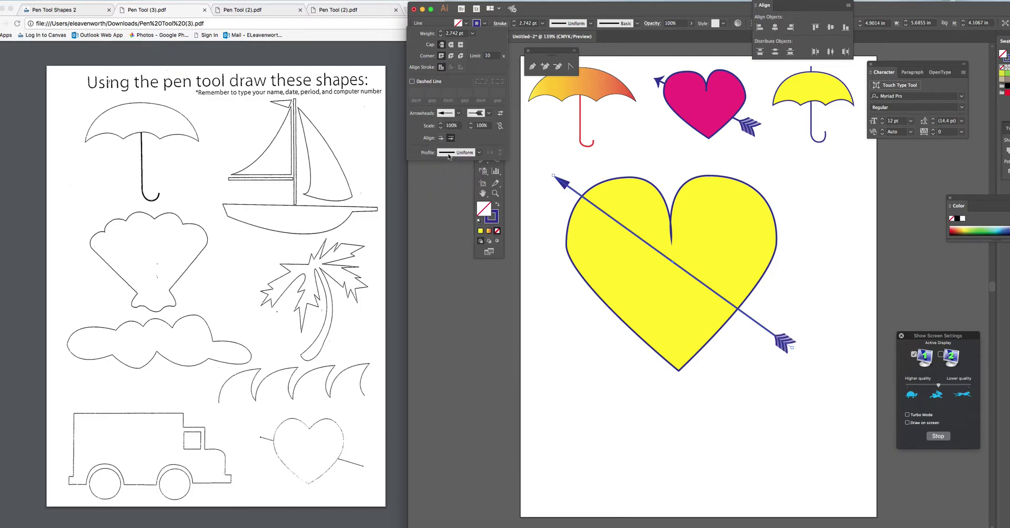
click(622, 160)
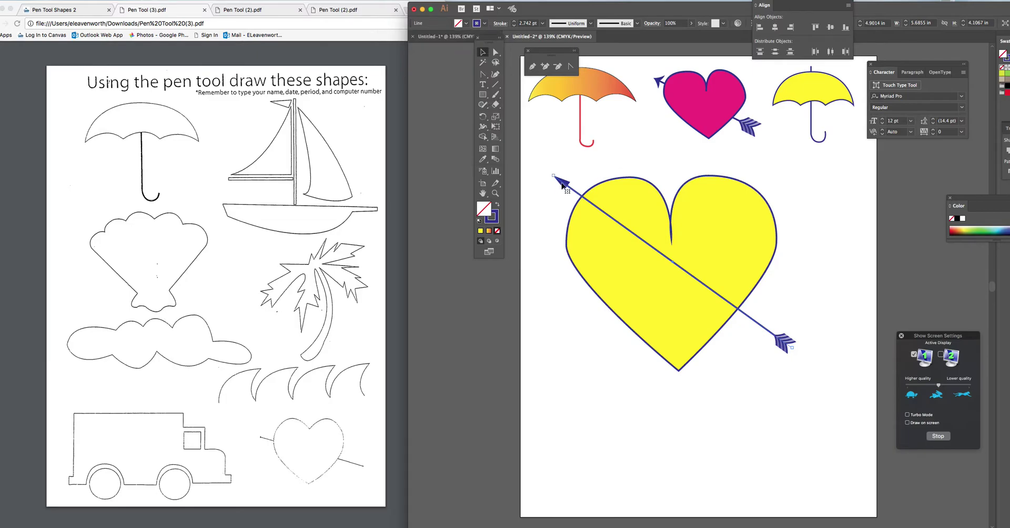
Bring the large yellow heart to the front so it covers the middle of the arrow.
click(636, 215)
right_click(637, 215)
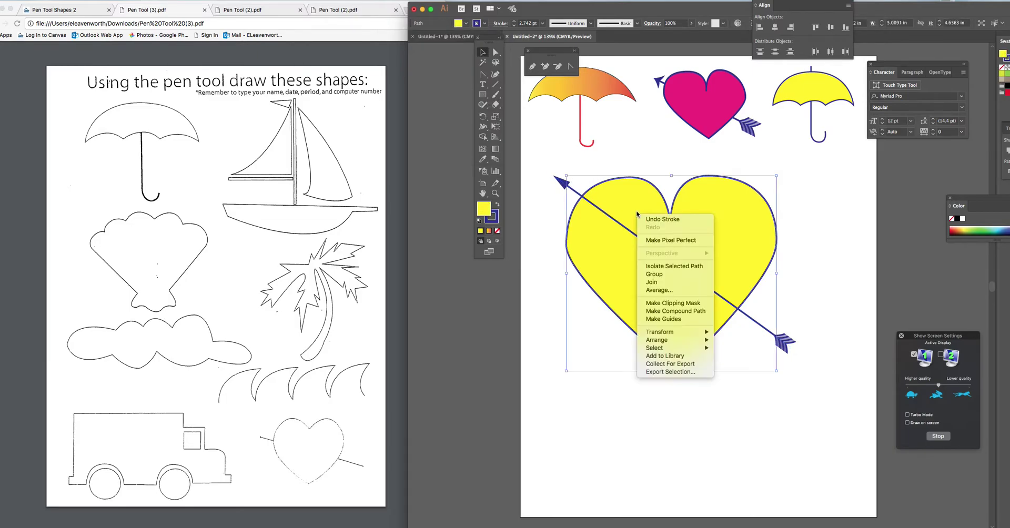
mouse_move(650, 340)
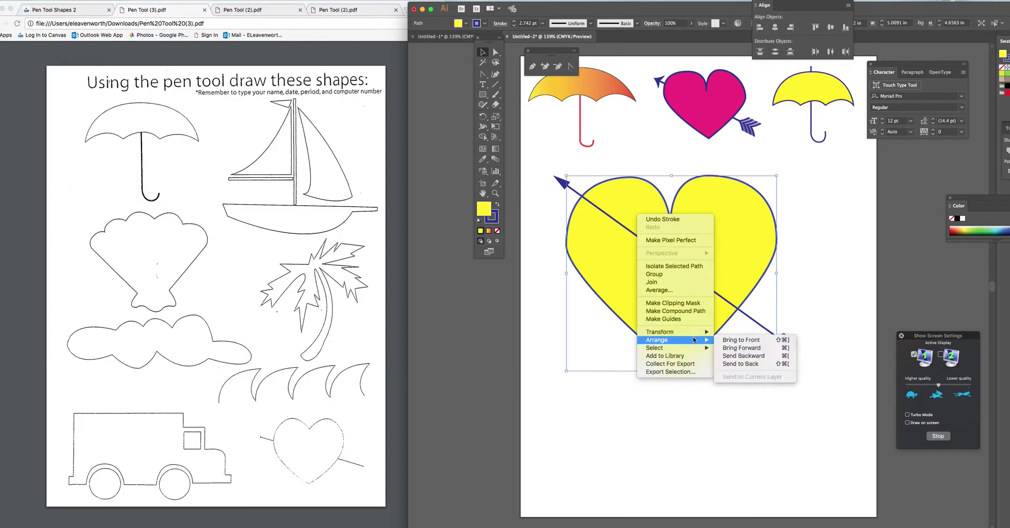
click(742, 341)
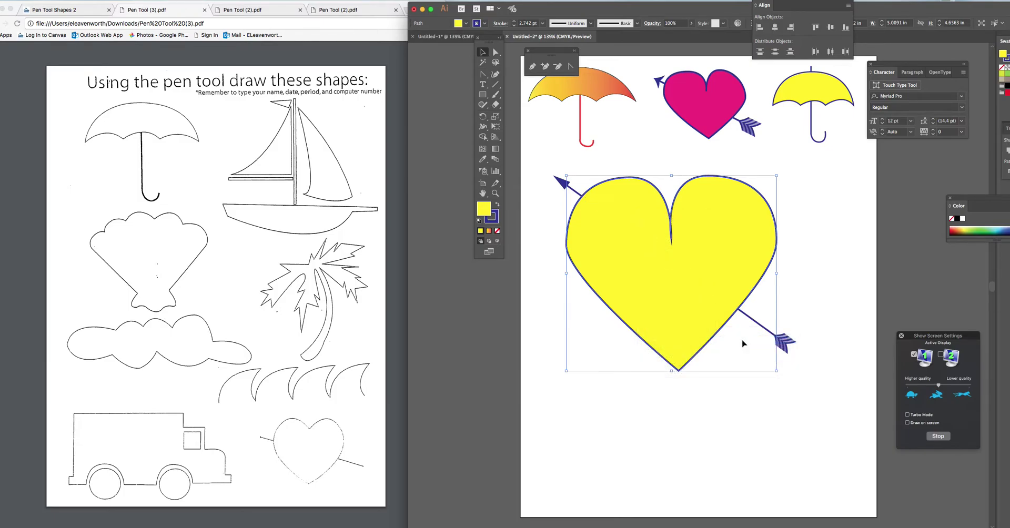
Group the yellow heart with its arrow and shrink the group to about 1.99 by 1.40 in below the orange umbrella.
drag(564, 198, 793, 403)
key(ctrl+g)
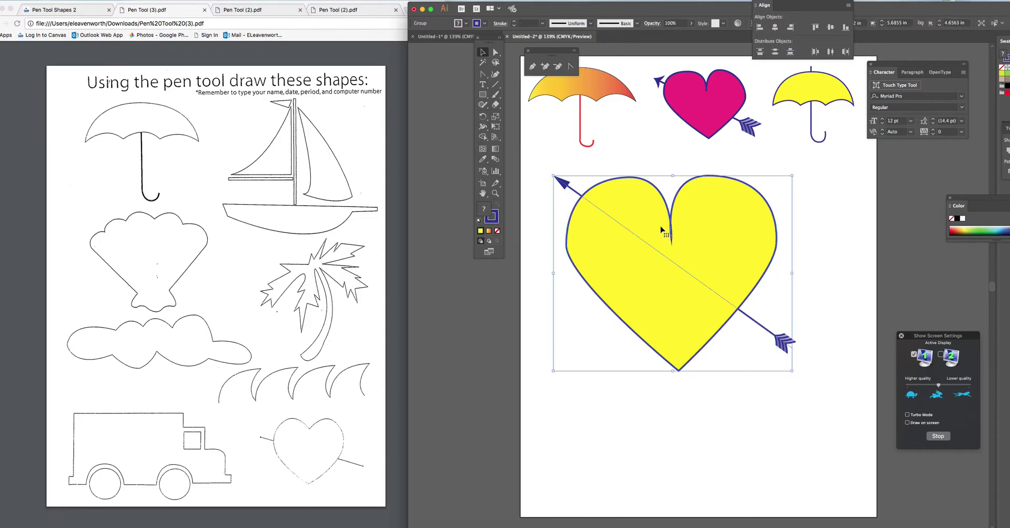
drag(553, 175, 578, 187)
click(688, 278)
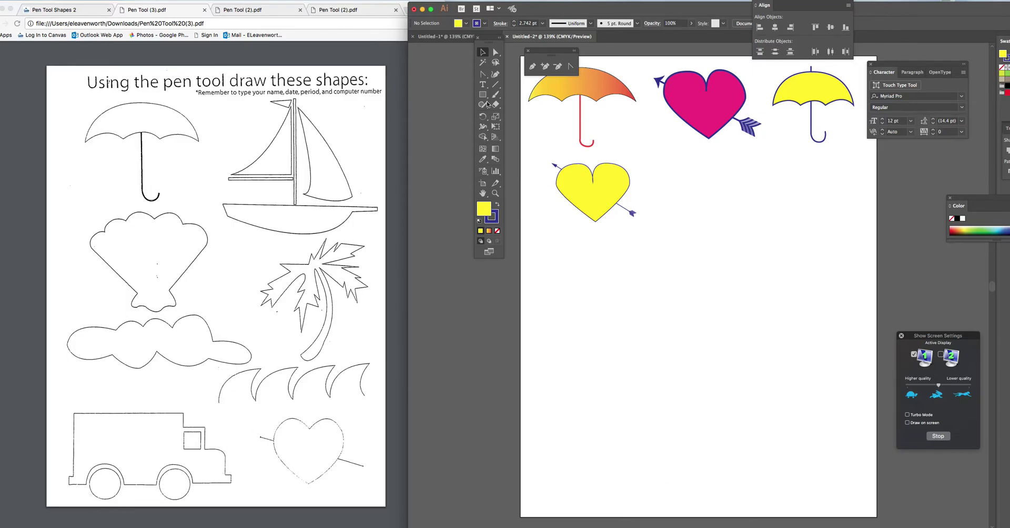
mouse_move(482, 95)
mouse_down()
mouse_move(525, 108)
mouse_move(524, 119)
mouse_move(514, 94)
mouse_move(525, 97)
mouse_up()
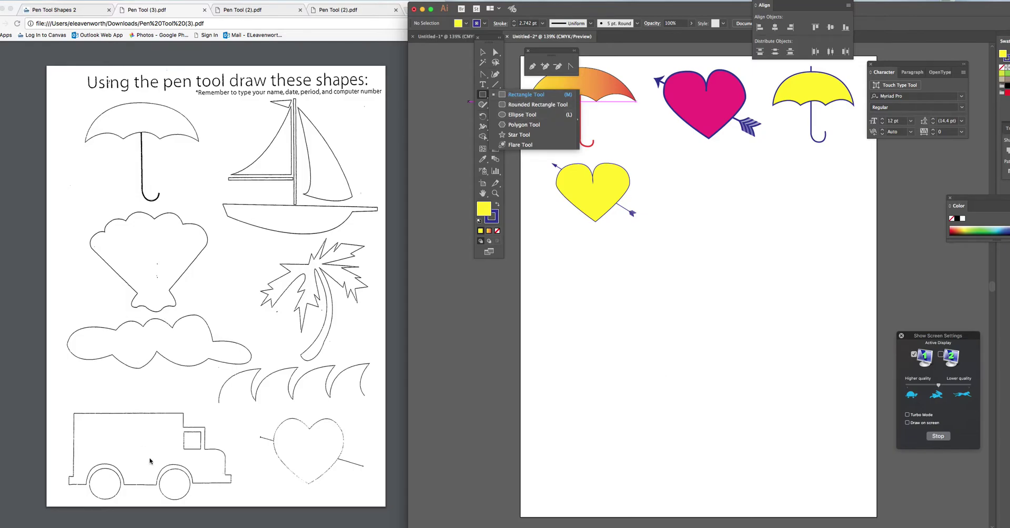
click(483, 53)
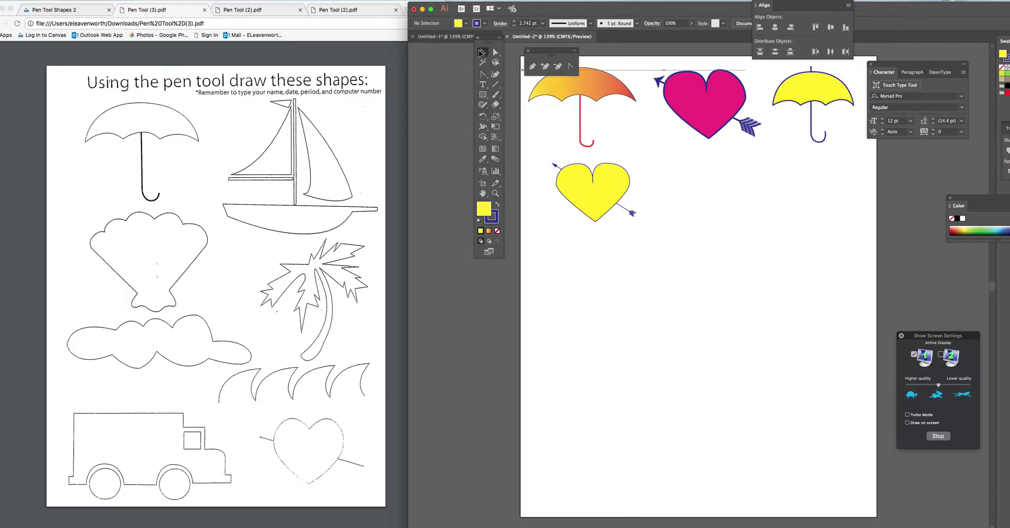
click(805, 93)
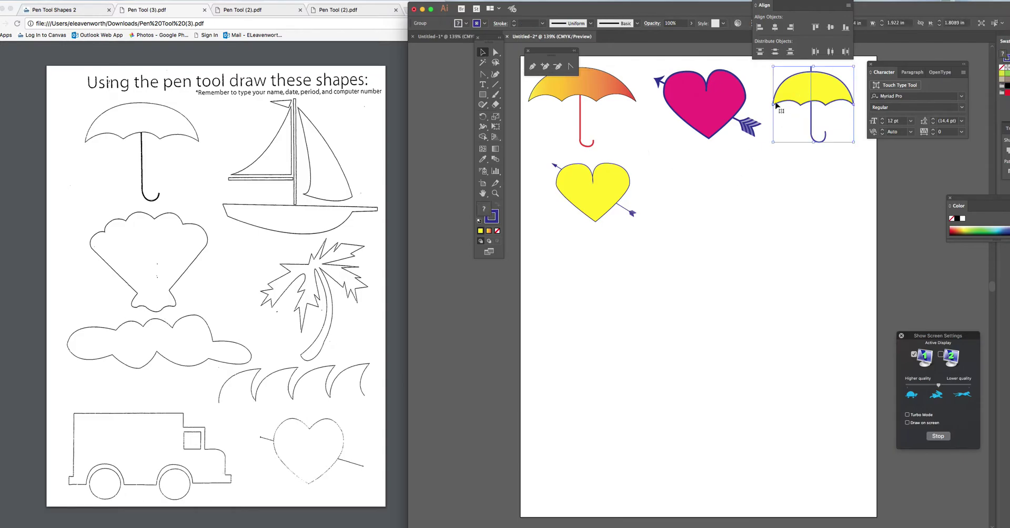
Try a green foliage pattern fill on the small yellow heart group, and undo it.
click(602, 197)
click(465, 24)
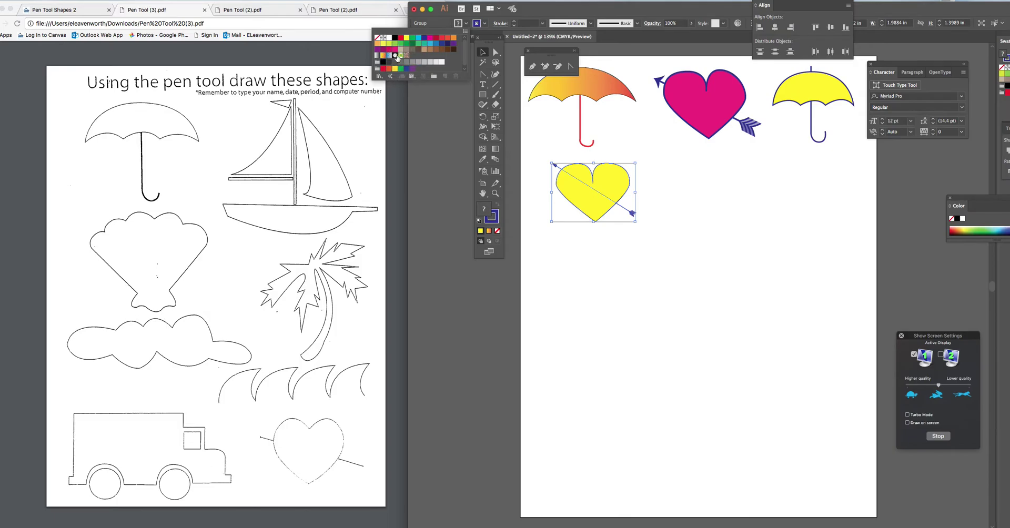
click(401, 55)
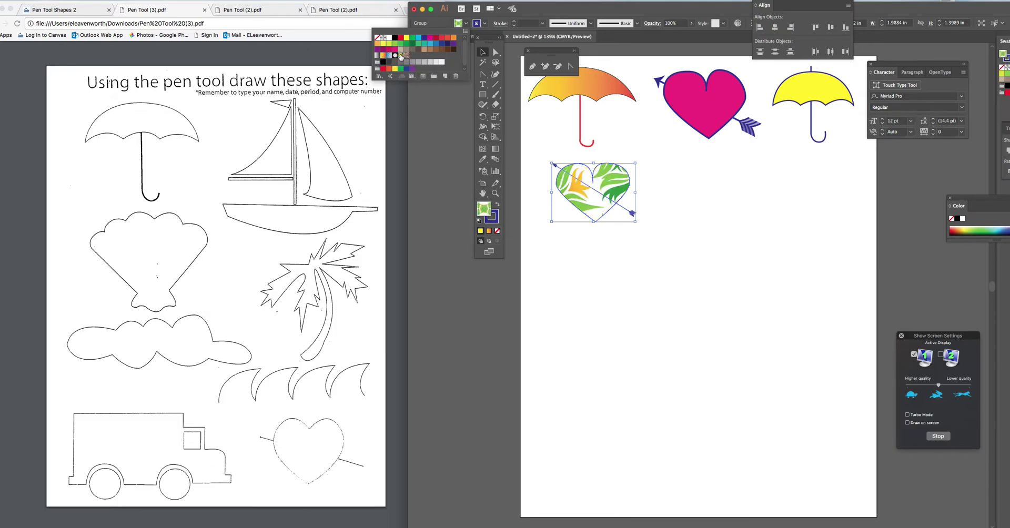
click(675, 194)
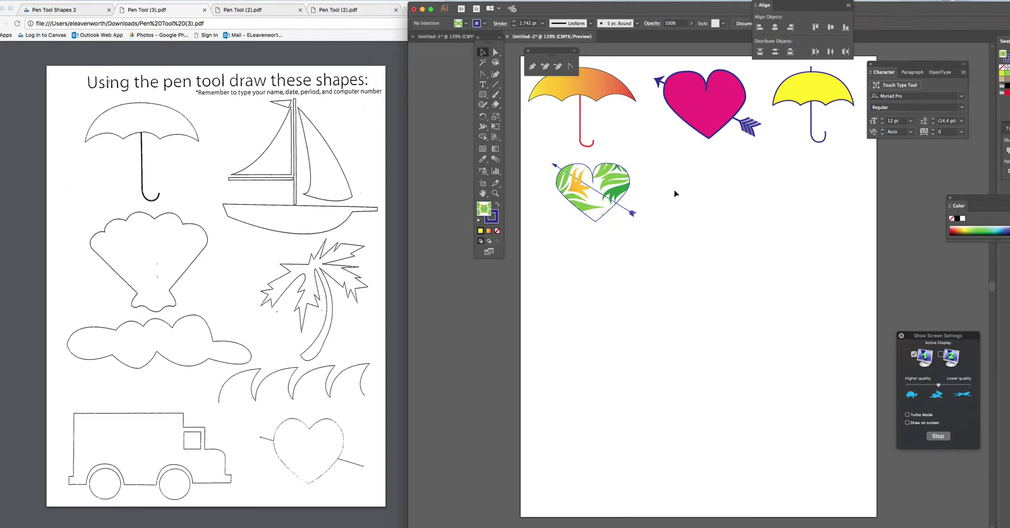
key(super+z)
click(655, 146)
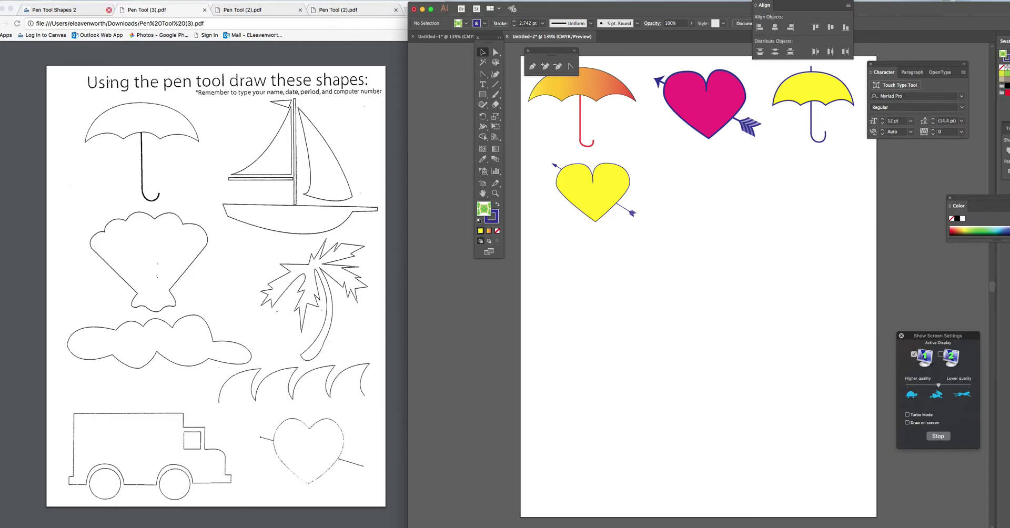
Start saving the document under a new name, shape 2, in the 1. Grapics folder of the personal documents drive.
click(71, 0)
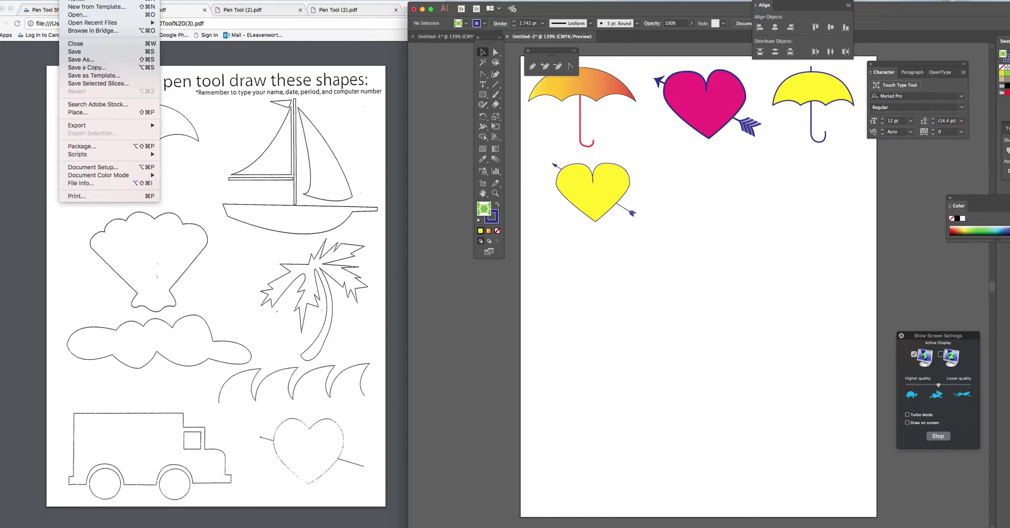
click(76, 60)
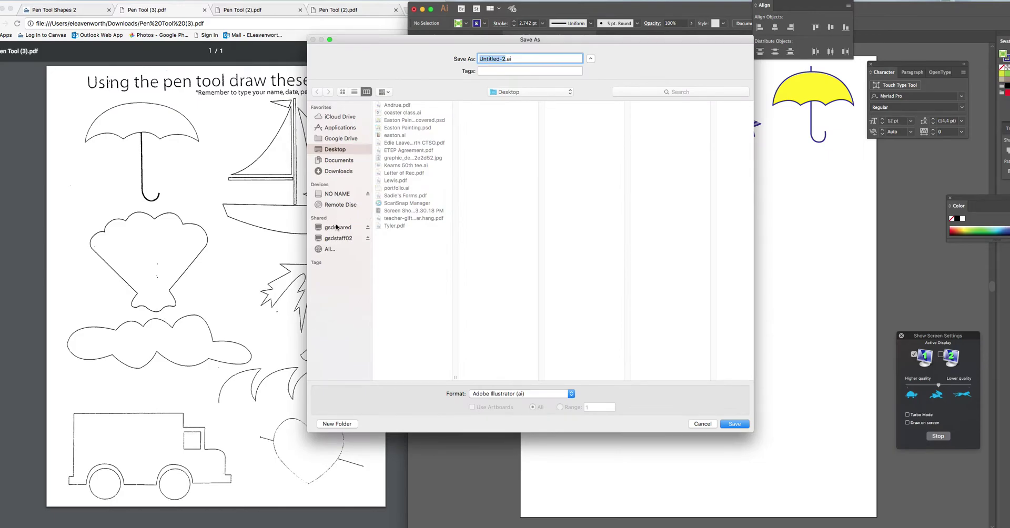
click(338, 161)
click(401, 115)
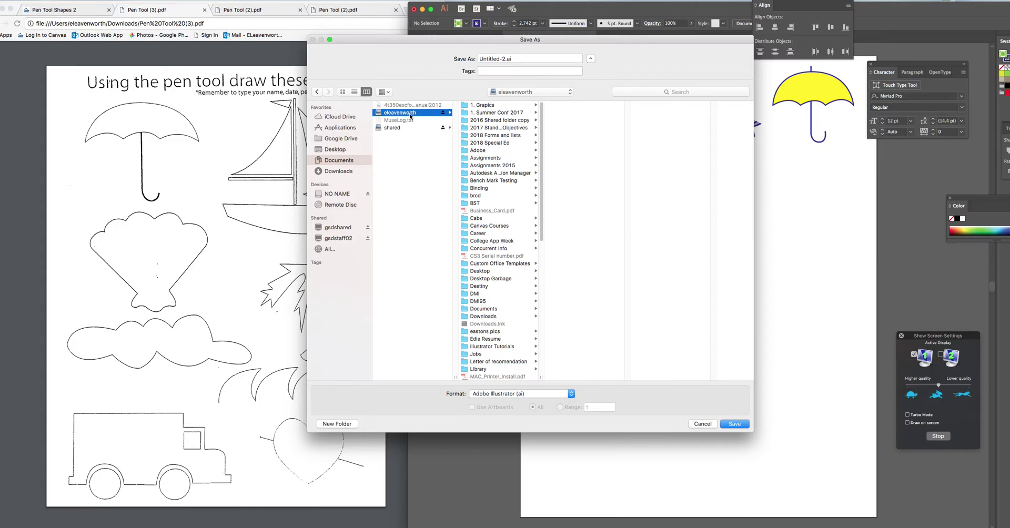
drag(503, 58, 479, 58)
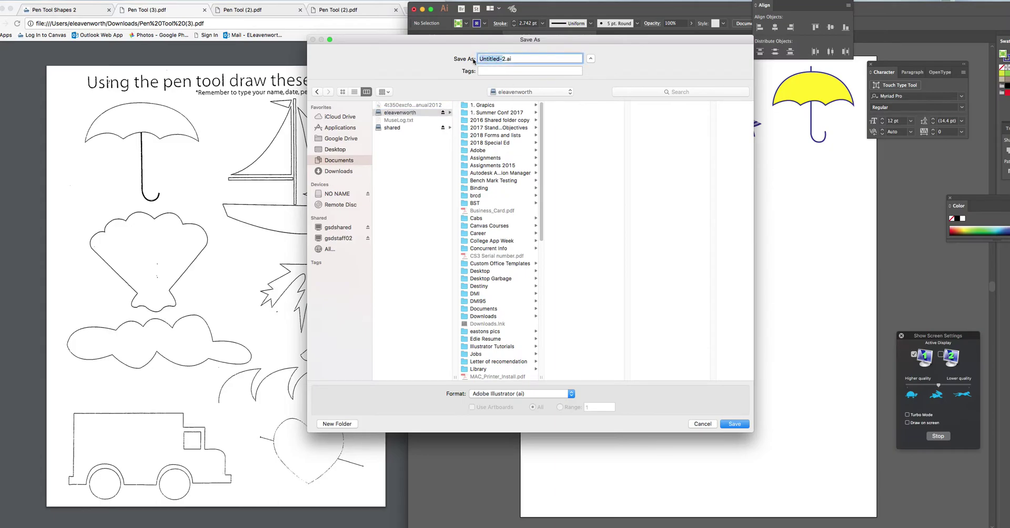
text(shape 2)
key(BackSpace)
click(485, 105)
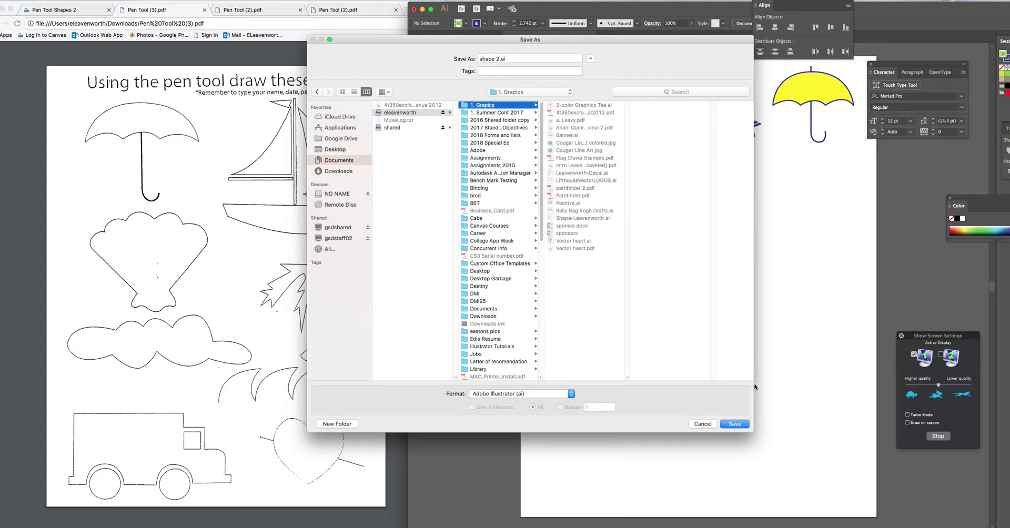
Save the document as shape 2 in Adobe PDF format with the Illustrator Default preset.
click(550, 399)
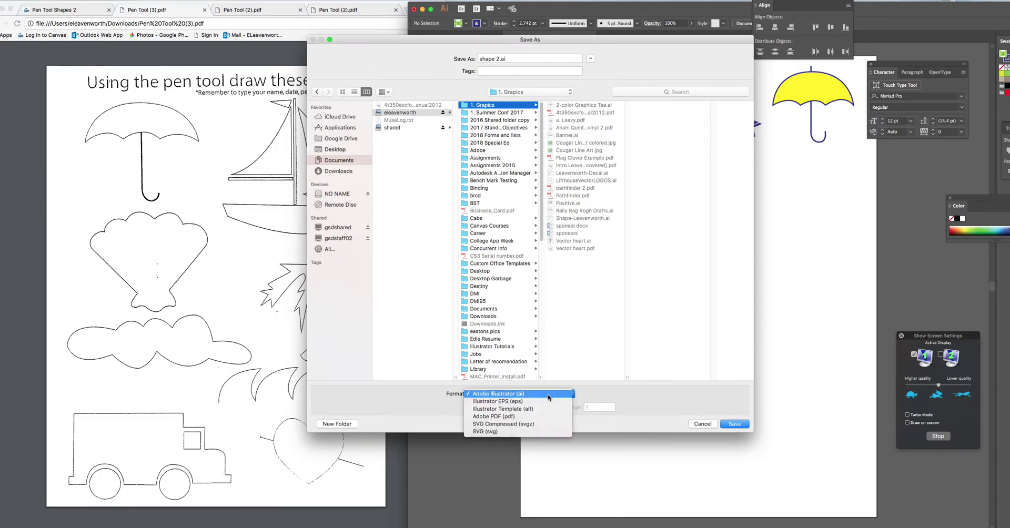
click(518, 417)
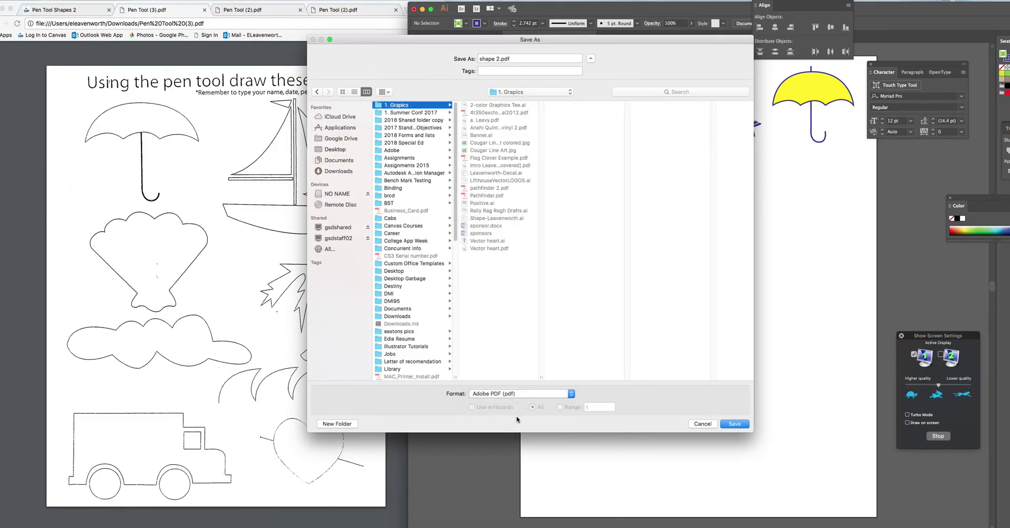
click(731, 427)
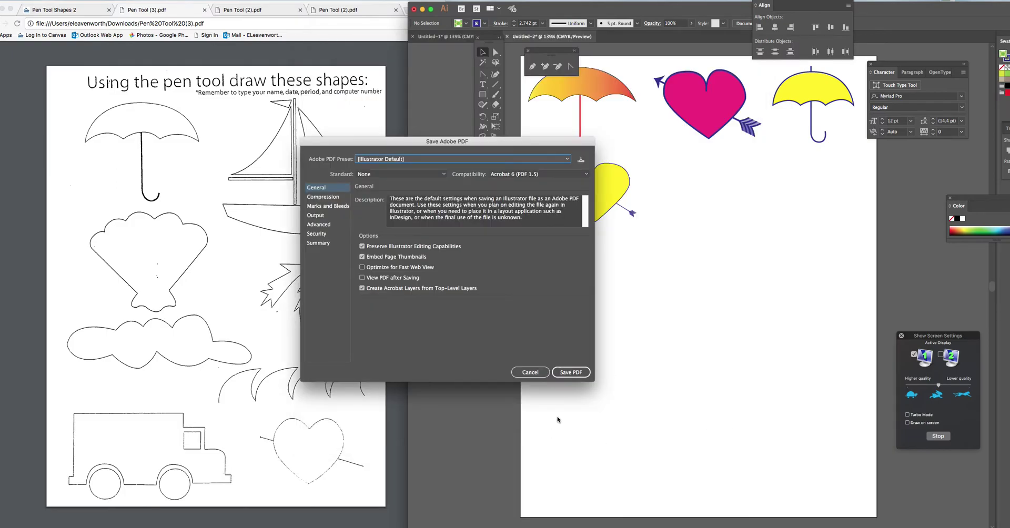
click(577, 374)
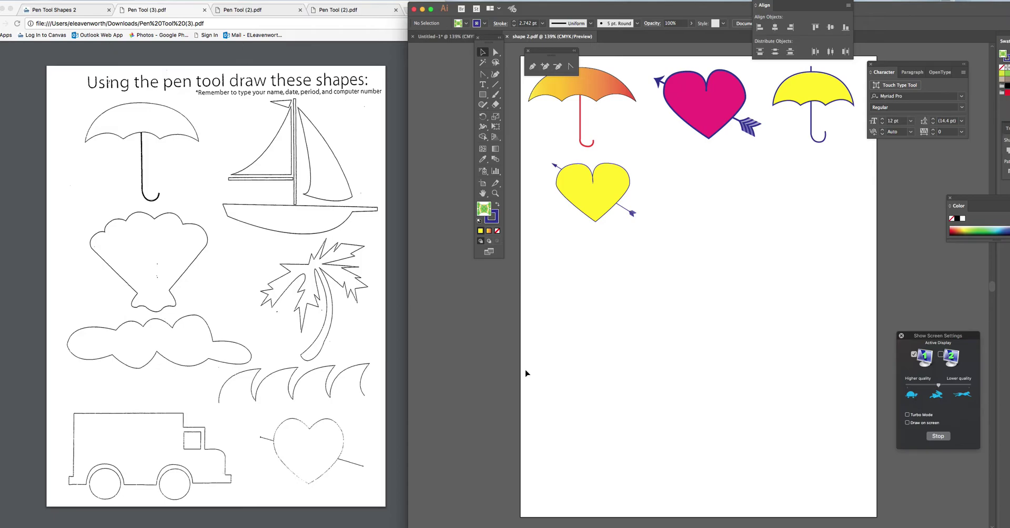
Move the yellow heart and arrow group to the lower part of the artboard and enlarge it to about twice its size.
drag(542, 166, 634, 236)
drag(608, 196, 651, 338)
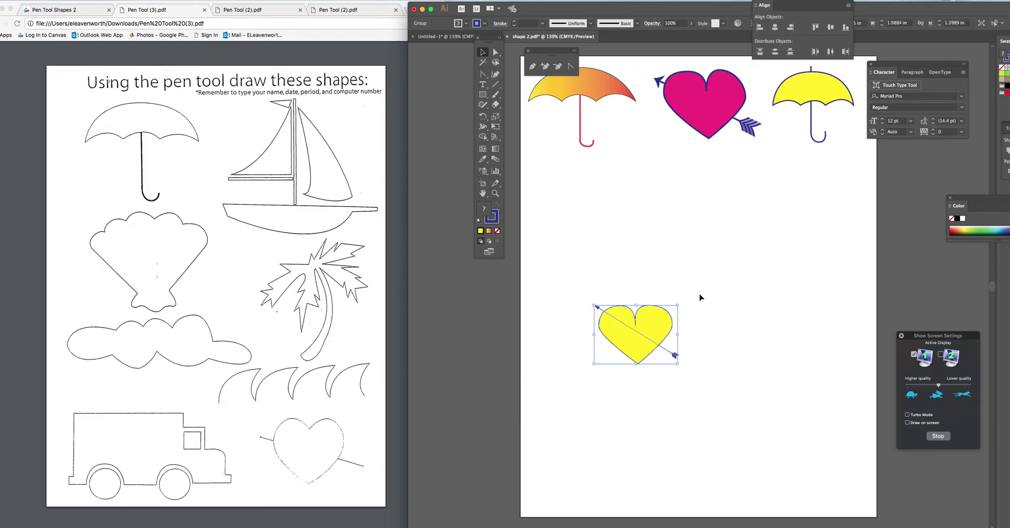
drag(679, 305, 775, 239)
drag(663, 266, 608, 399)
click(633, 266)
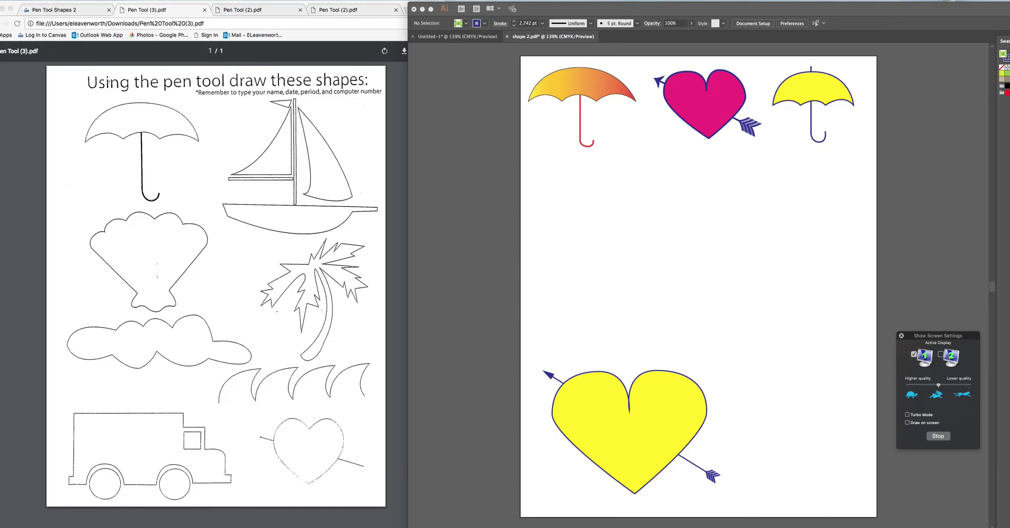
click(43, 29)
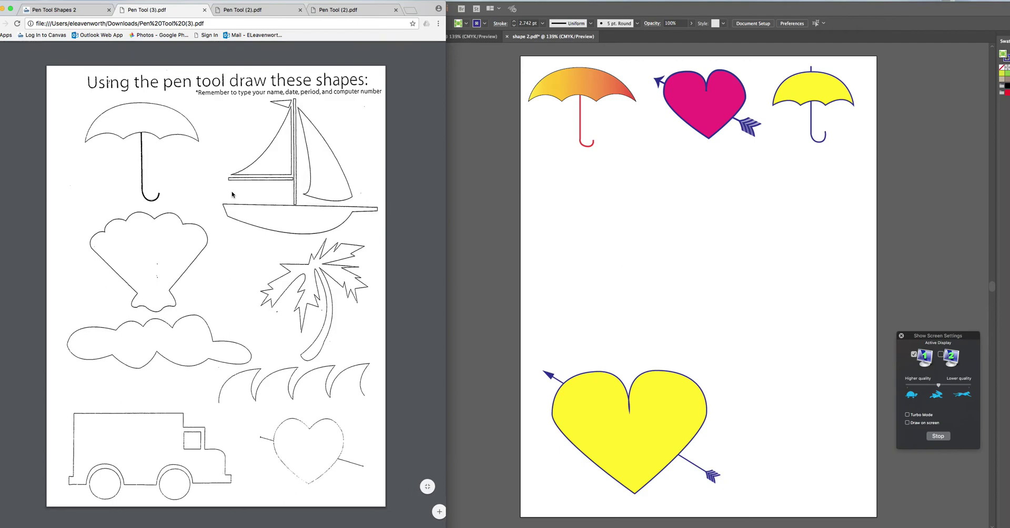
right_click(432, 223)
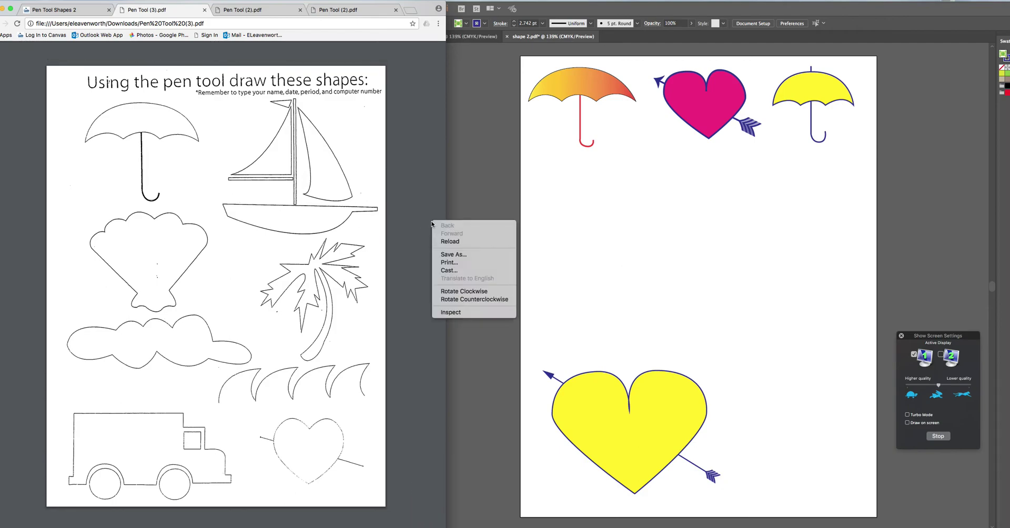
click(414, 131)
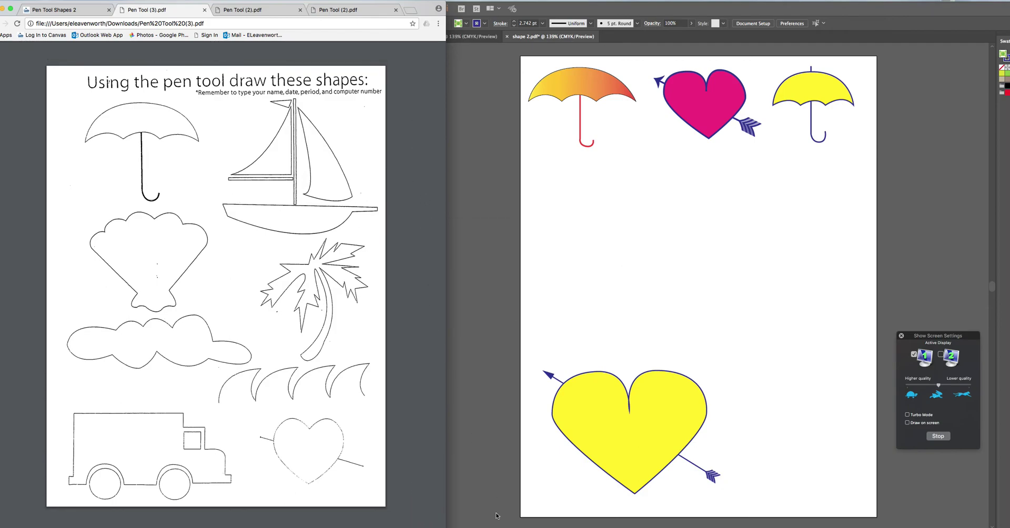
Switch to the classroom monitoring console and stop showing the teacher's screen to the student computers.
key(super+Tab)
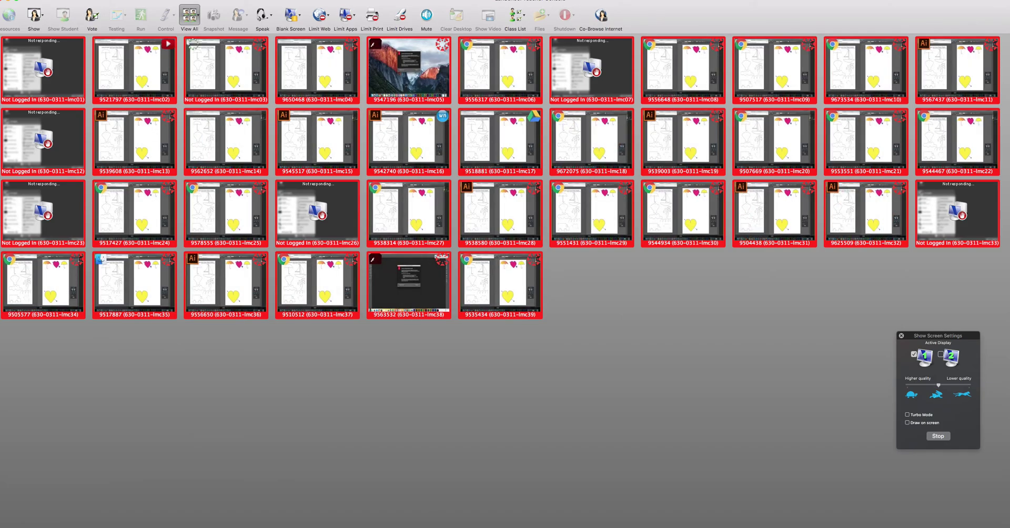
click(87, 1)
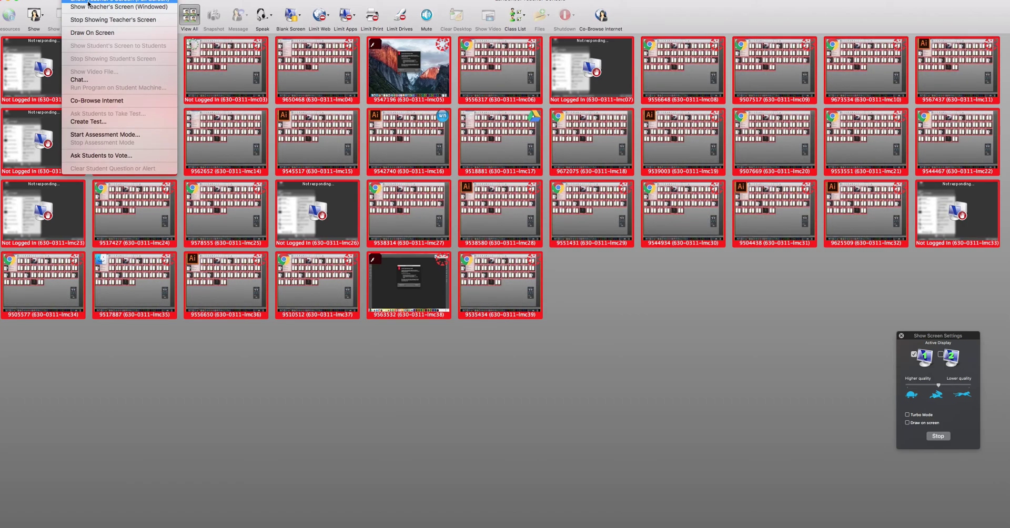
click(90, 20)
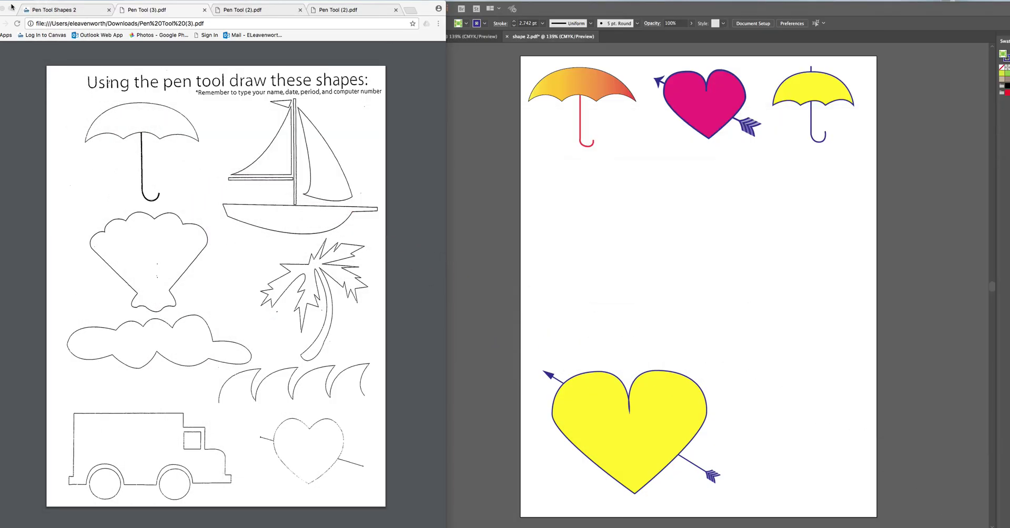
Minimize the browser worksheet and the Illustrator drawing windows, and make the desktop active.
click(2, 9)
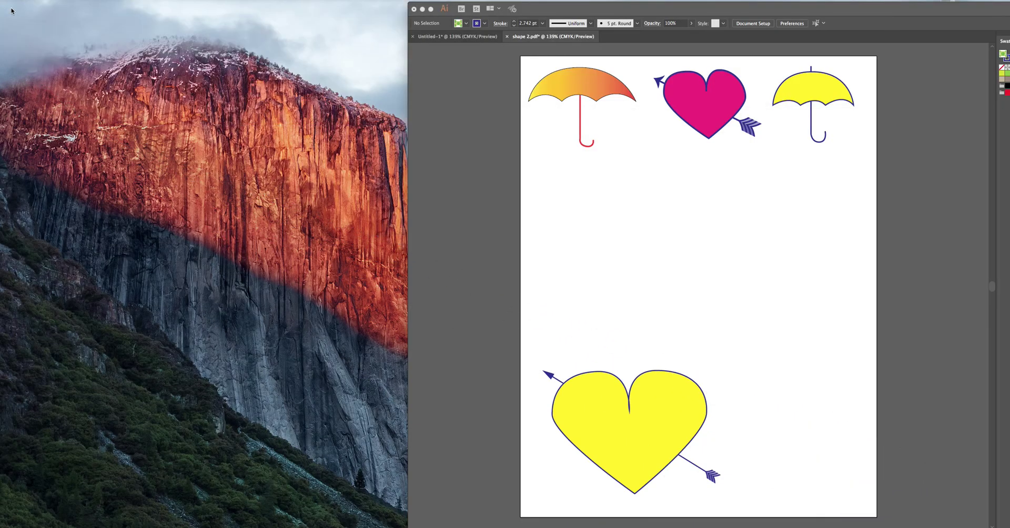
click(424, 11)
click(424, 12)
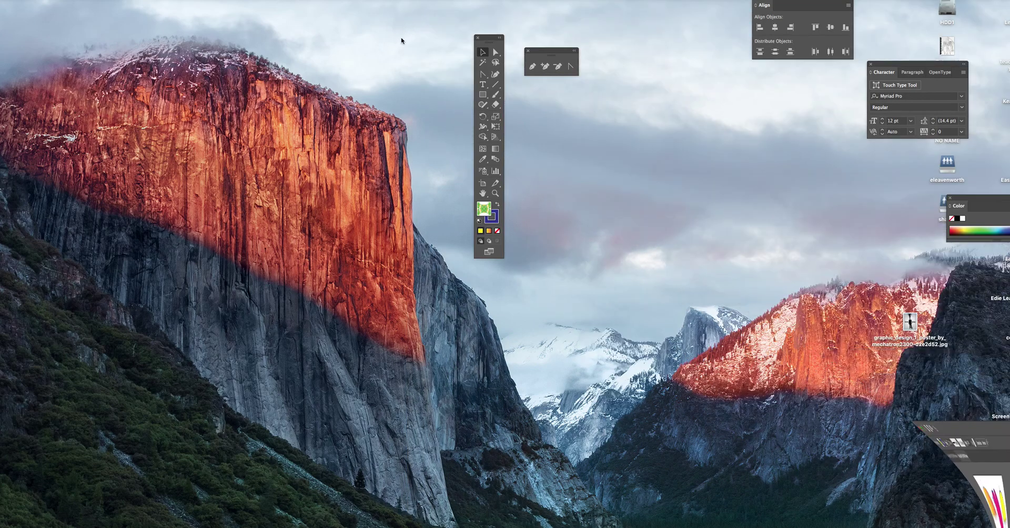
click(790, 213)
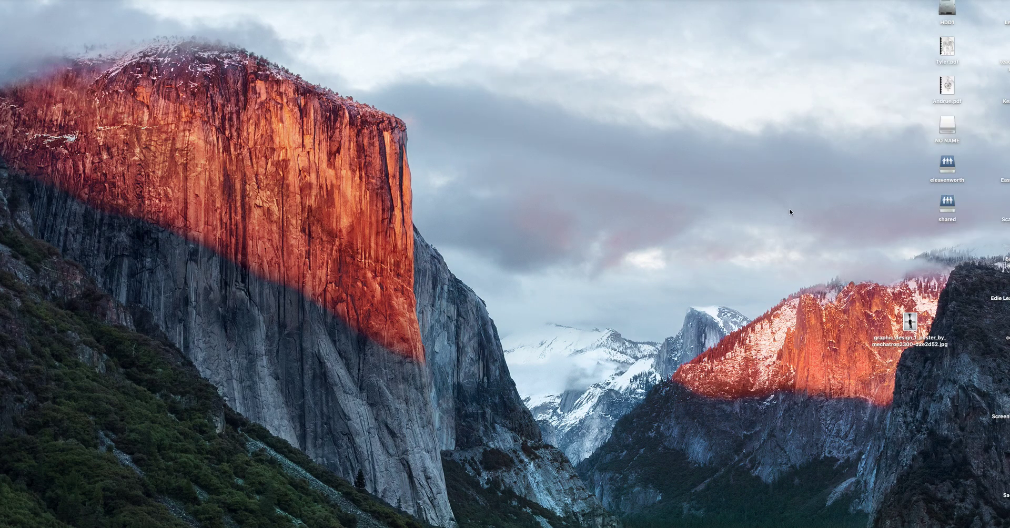
click(765, 179)
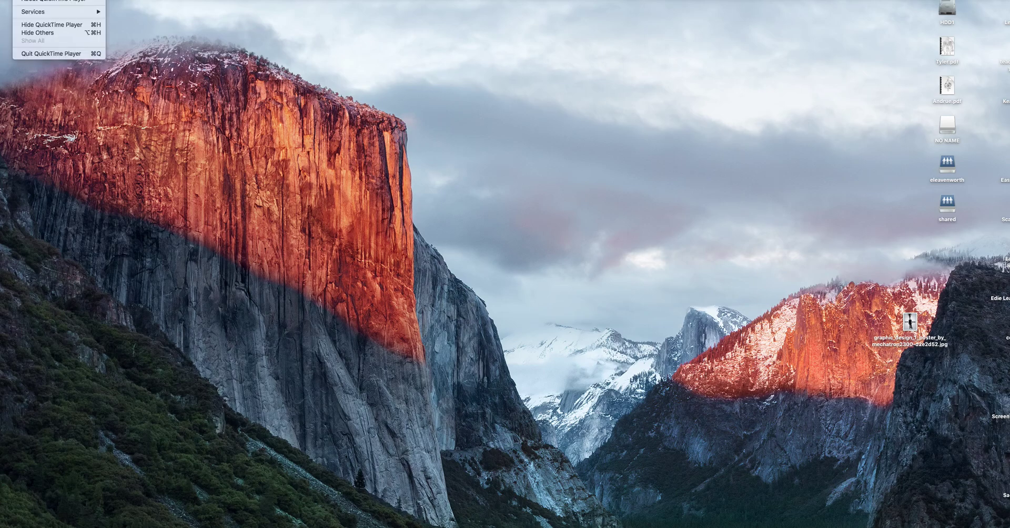
Quit QuickTime Player and choose Desktop as the location for saving the Screen Recording.
mouse_move(81, 0)
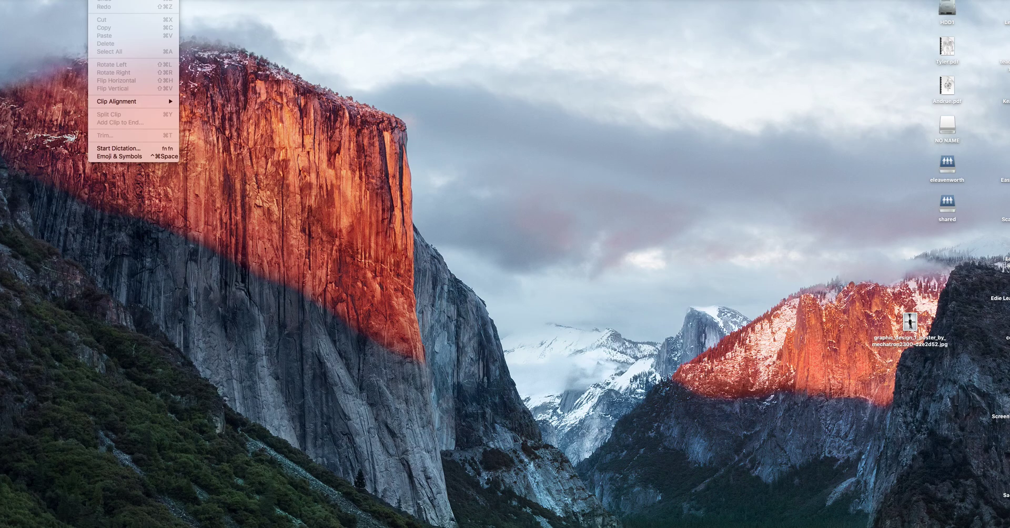
mouse_move(43, 0)
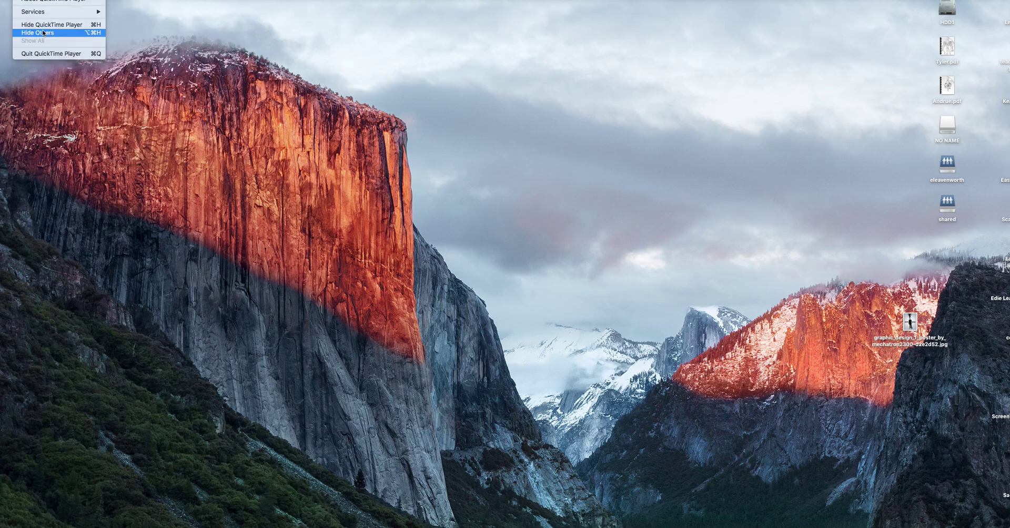
click(46, 53)
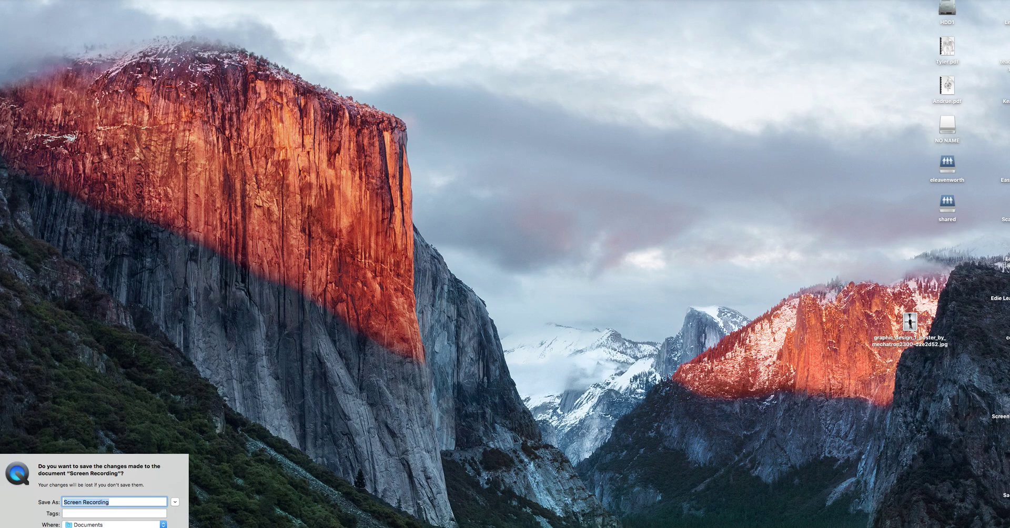
click(162, 525)
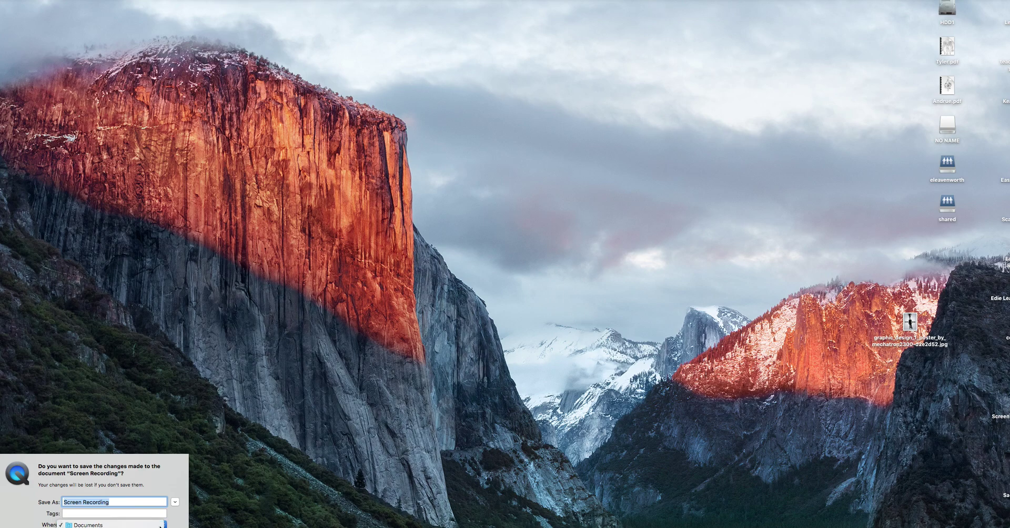
scroll(111, 474, down, 5)
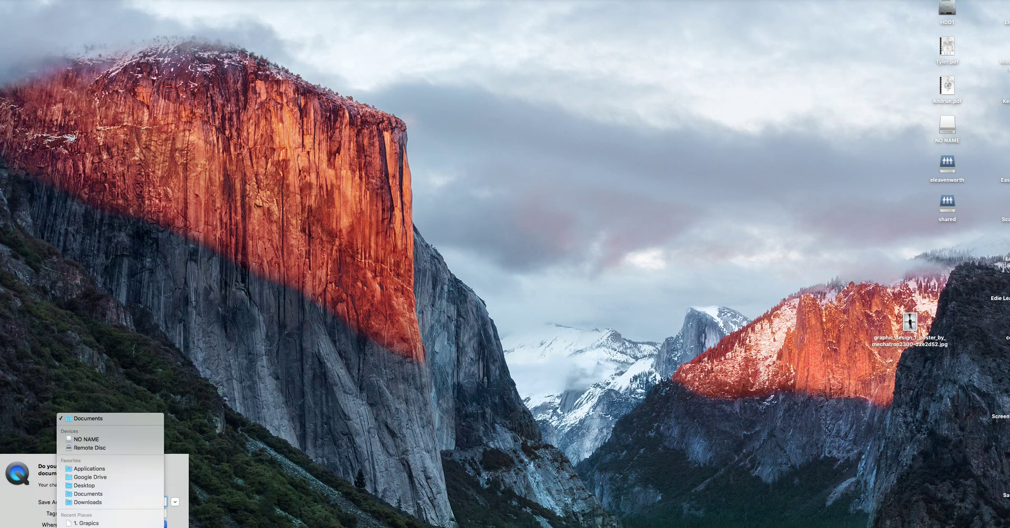
click(96, 486)
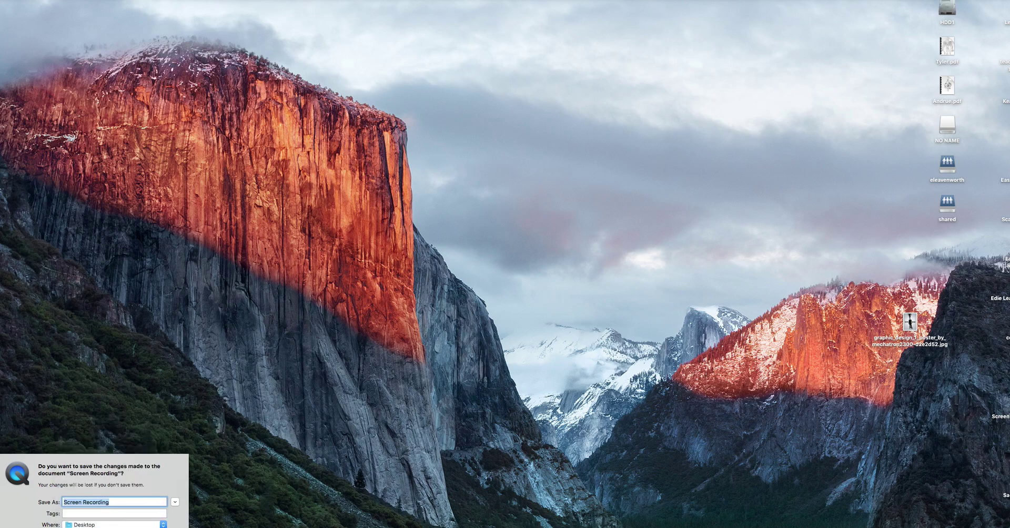